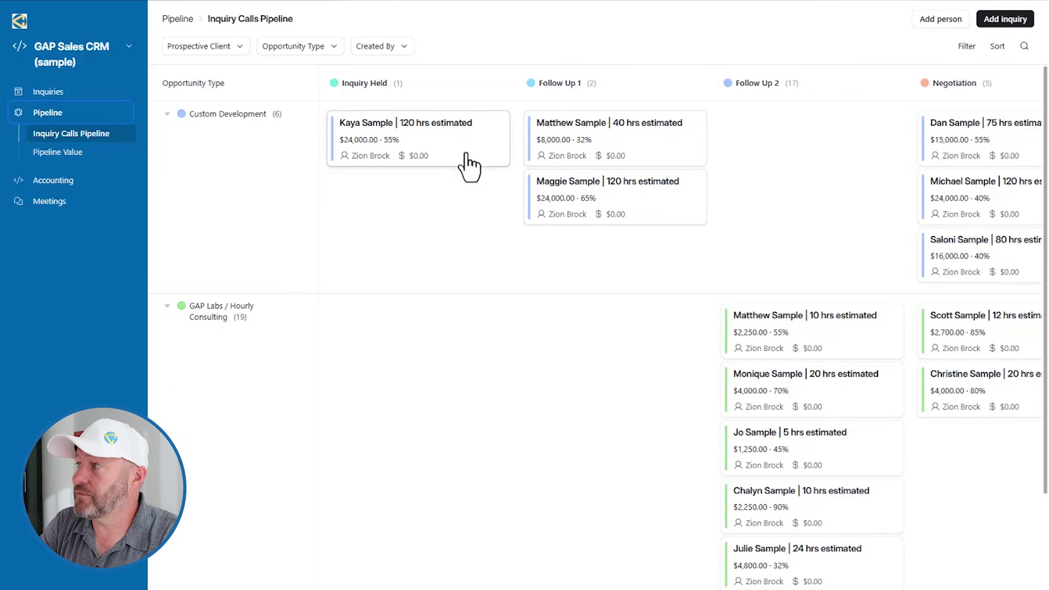
scroll(467, 169, "right", 4)
scroll(744, 265, "left", 2)
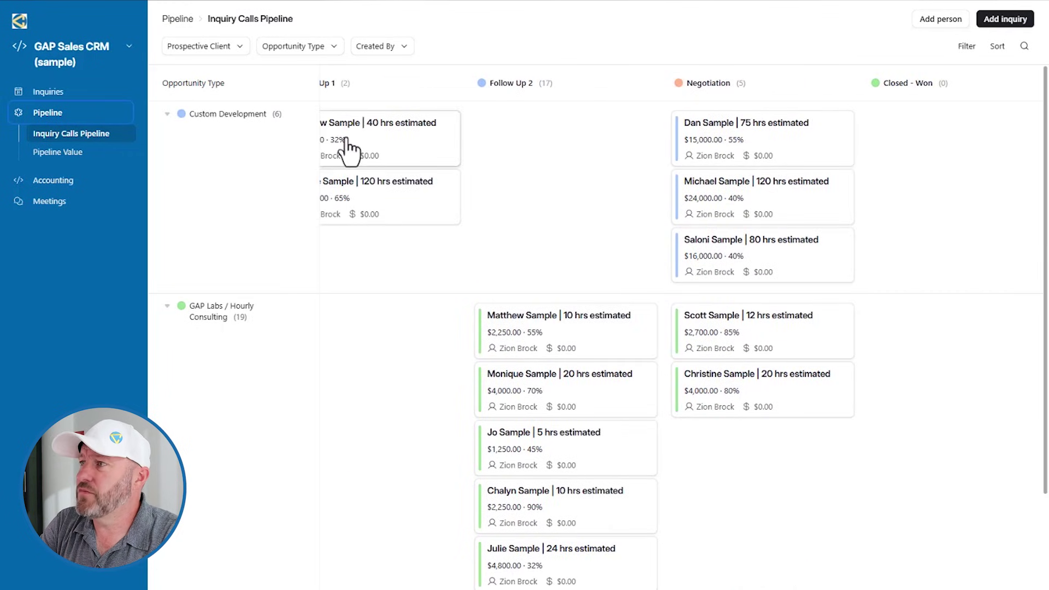
scroll(360, 189, "left", 2)
scroll(372, 206, "left", 2)
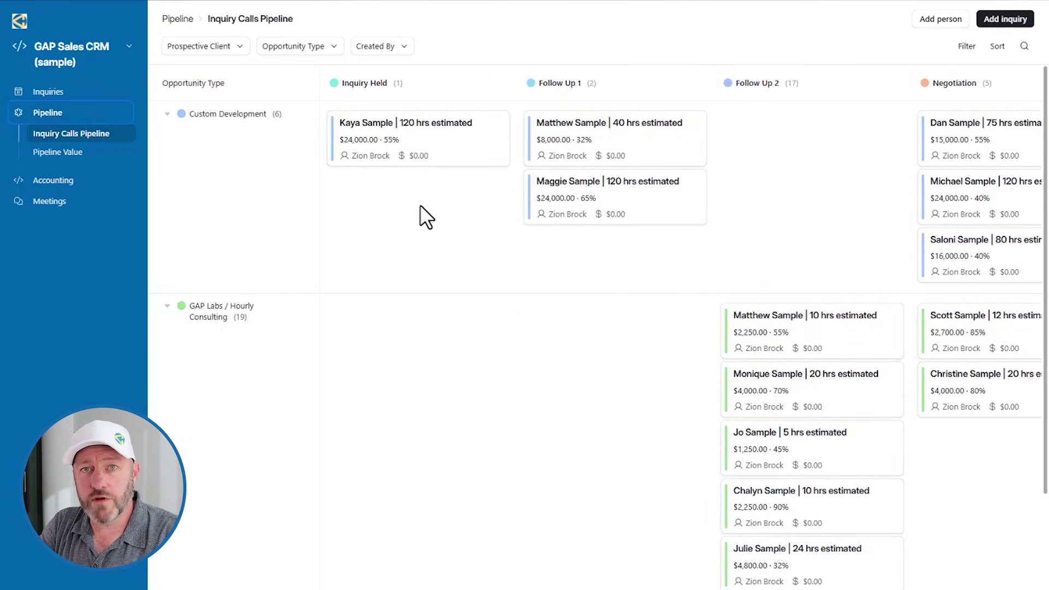
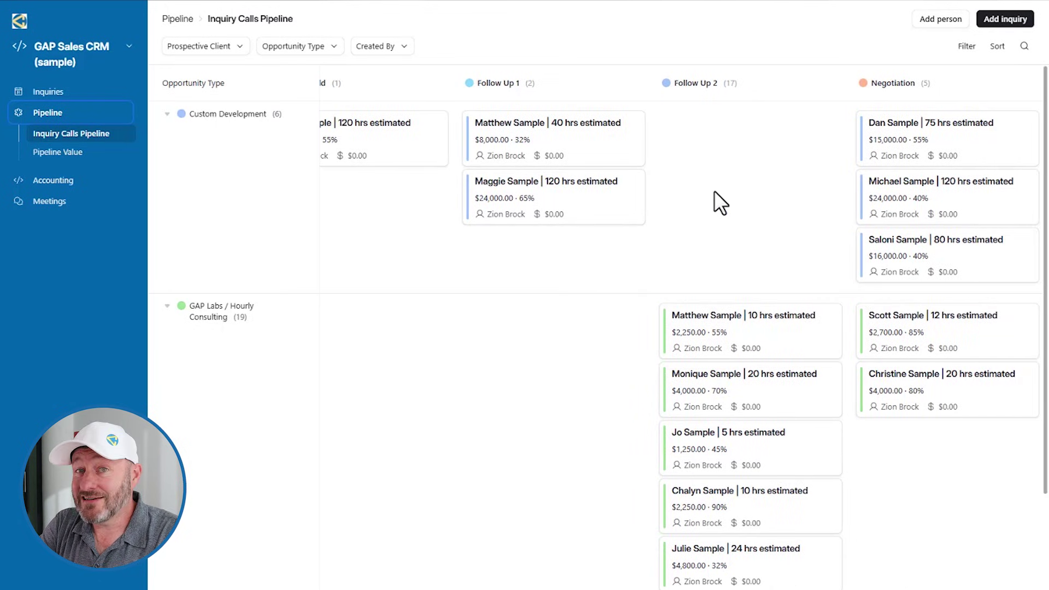
scroll(713, 191, "right", 2)
scroll(696, 201, "right", 2)
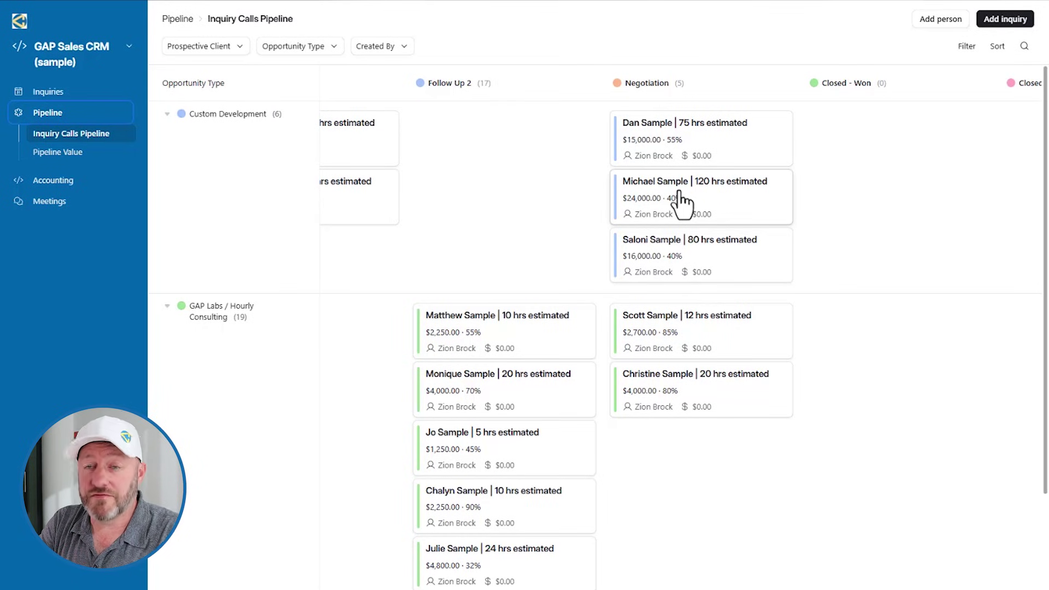
scroll(682, 201, "right", 2)
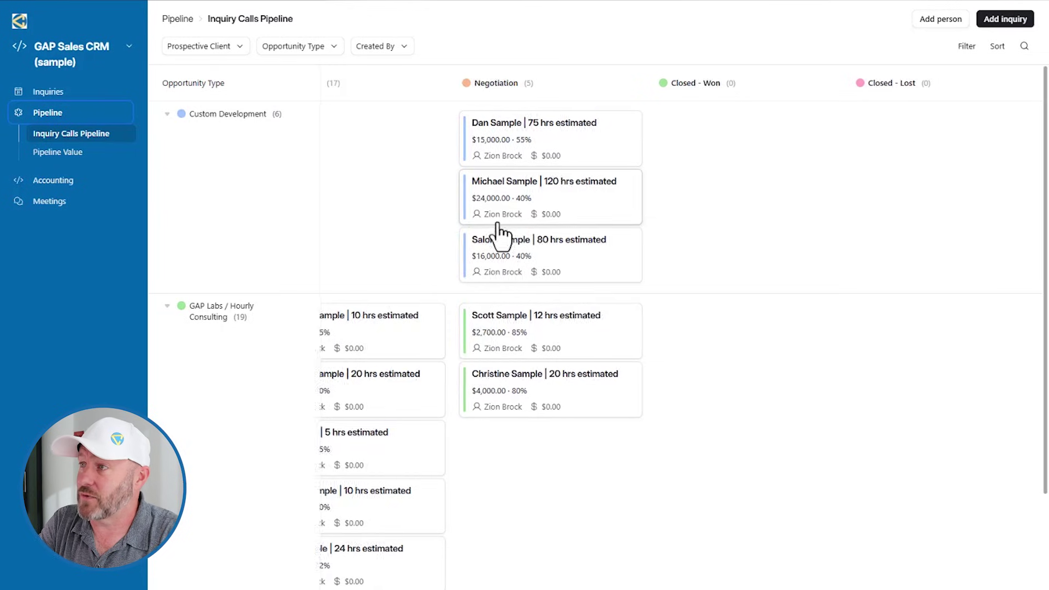
scroll(500, 234, "left", 5)
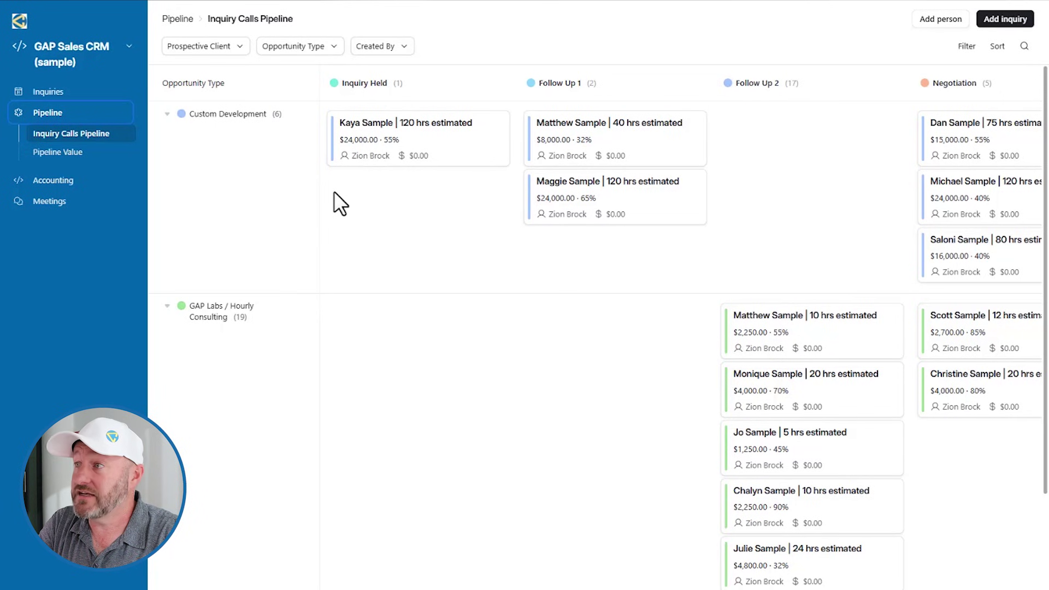
Step: Pan the pipeline board to the closed stages and open Scott Sample's opportunity record
left_click_drag(453, 175, 391, 176)
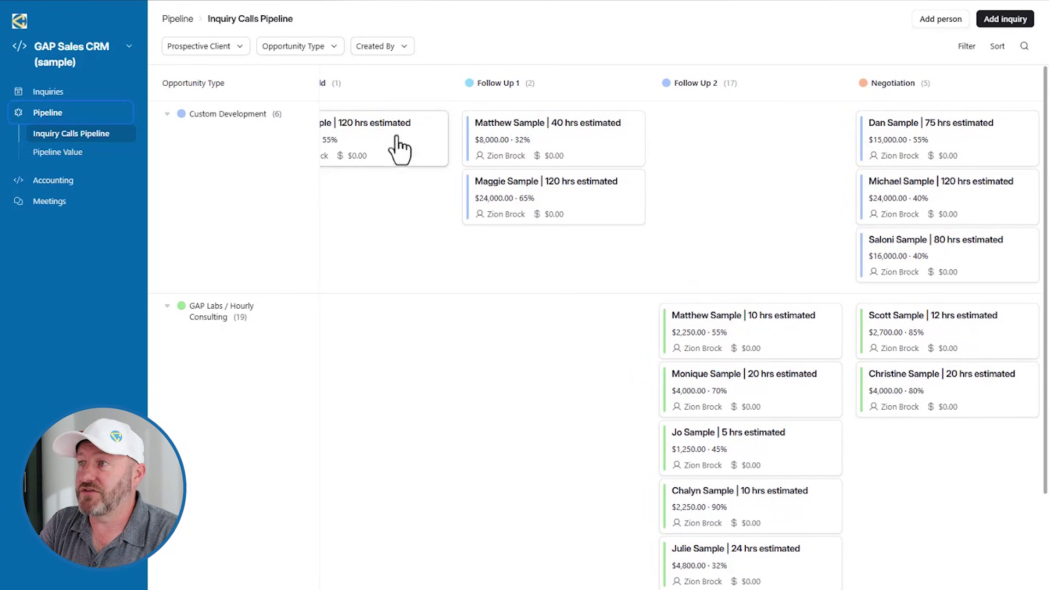
scroll(453, 187, "left", 2)
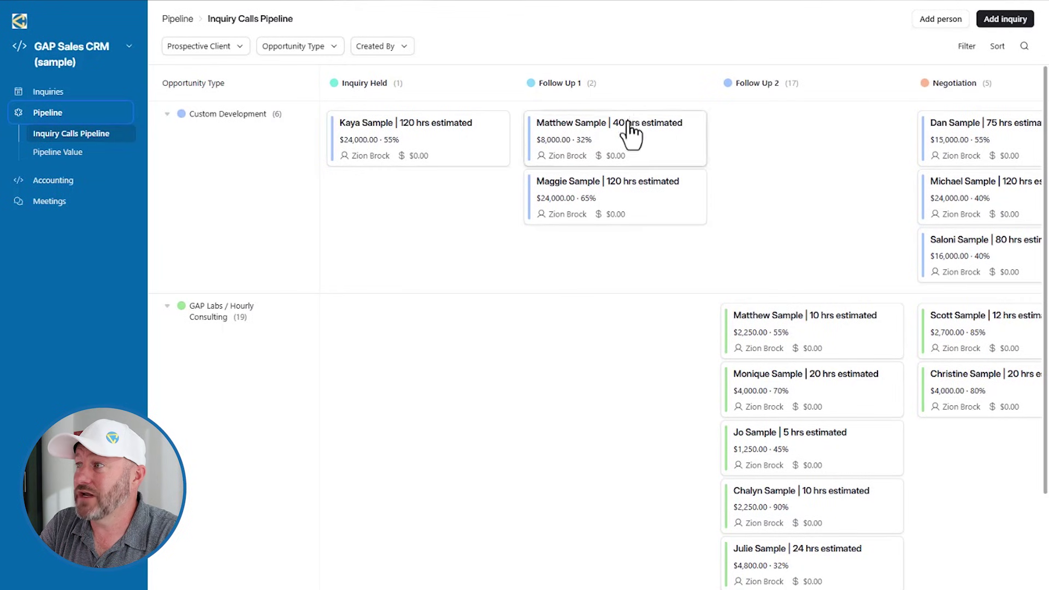
left_click_drag(627, 133, 461, 134)
scroll(875, 187, "right", 2)
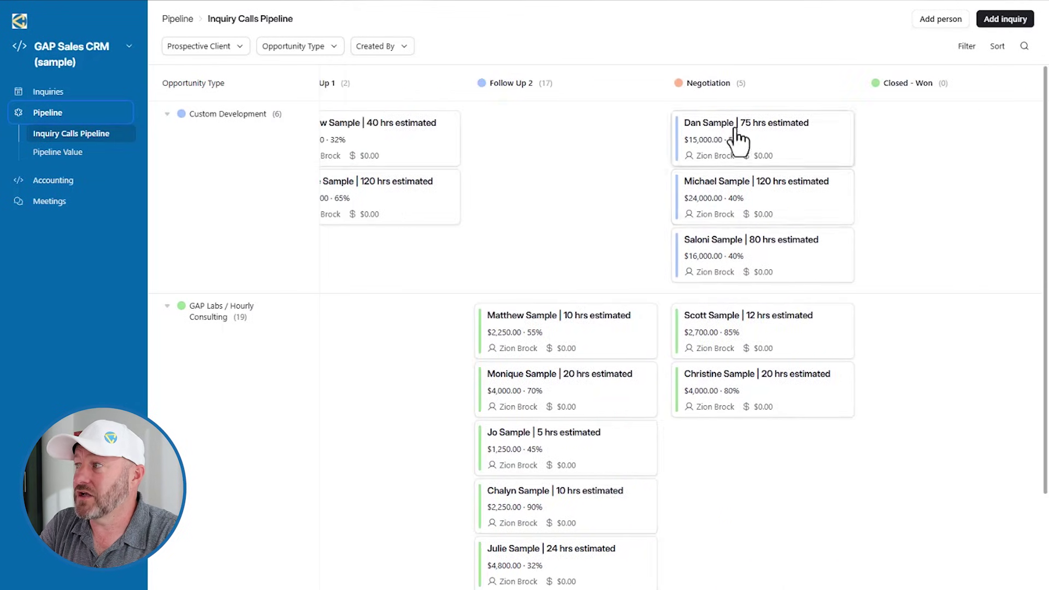
scroll(754, 262, "right", 4)
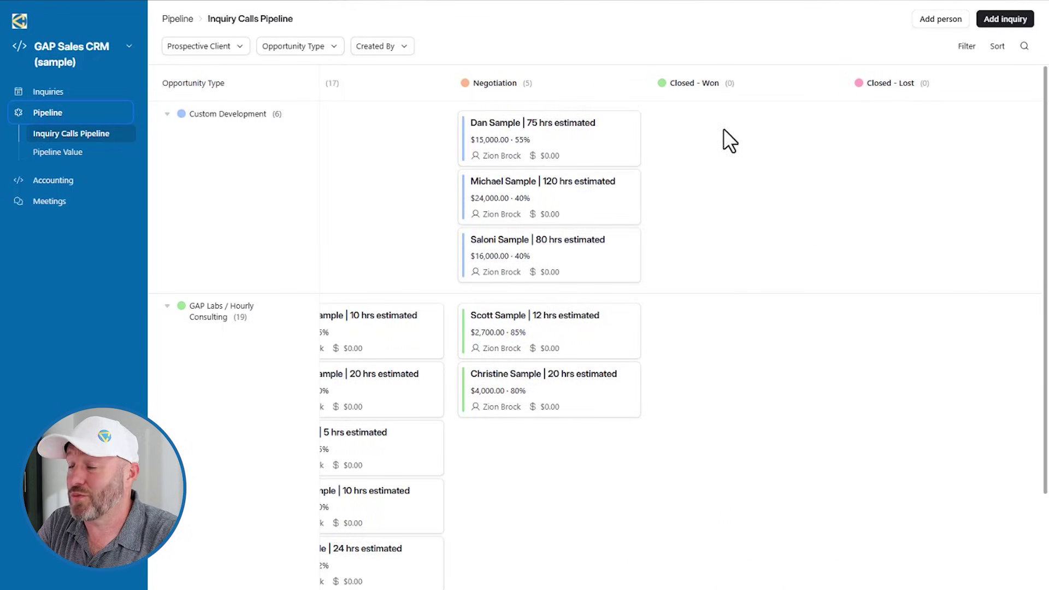
left_click(534, 340)
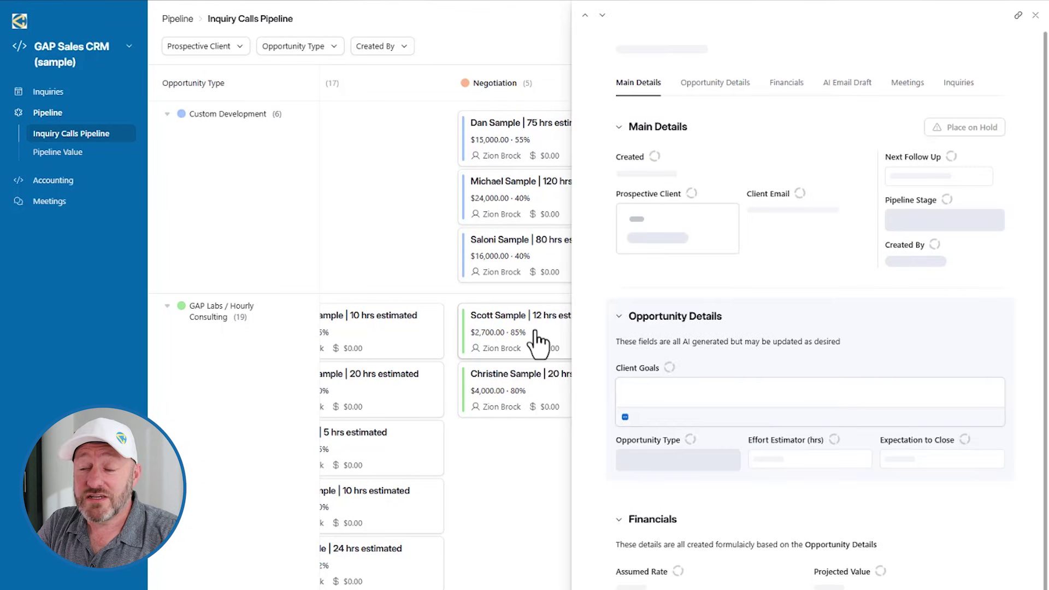
scroll(871, 359, "down", 4)
scroll(796, 411, "down", 5)
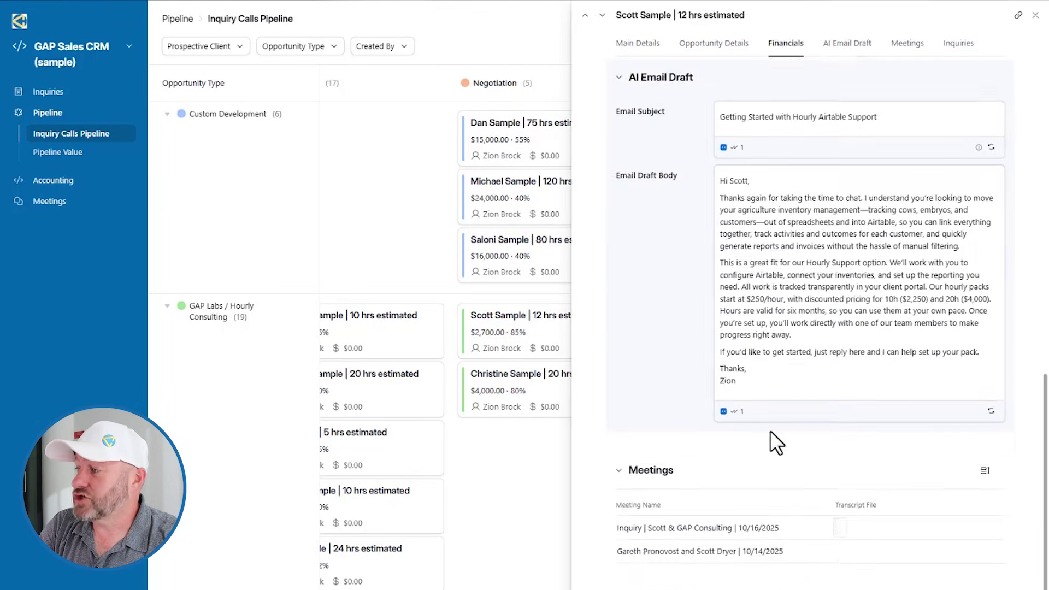
scroll(770, 430, "down", 1)
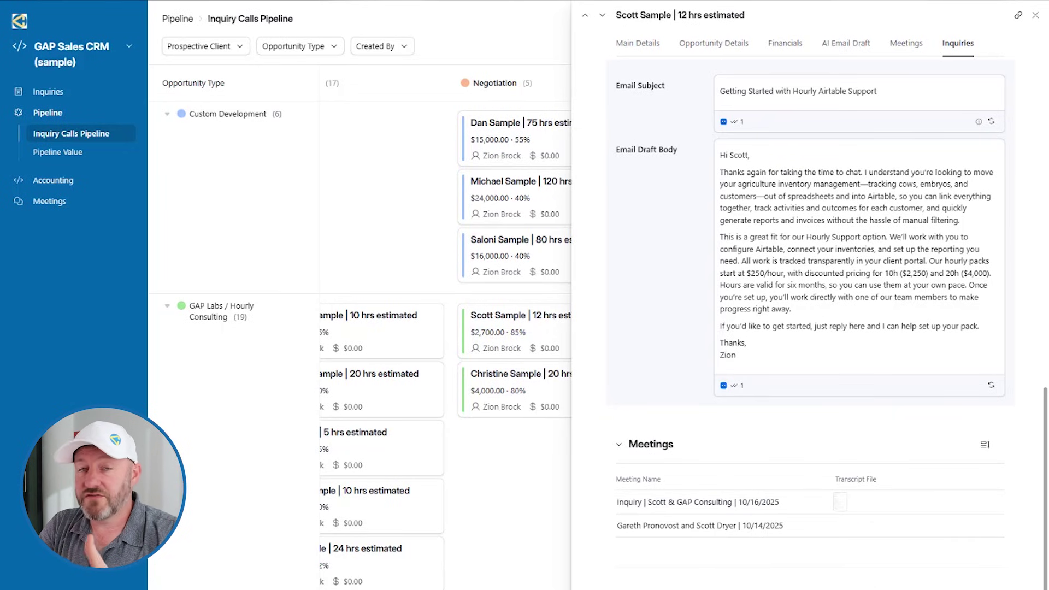
scroll(775, 544, "up", 5)
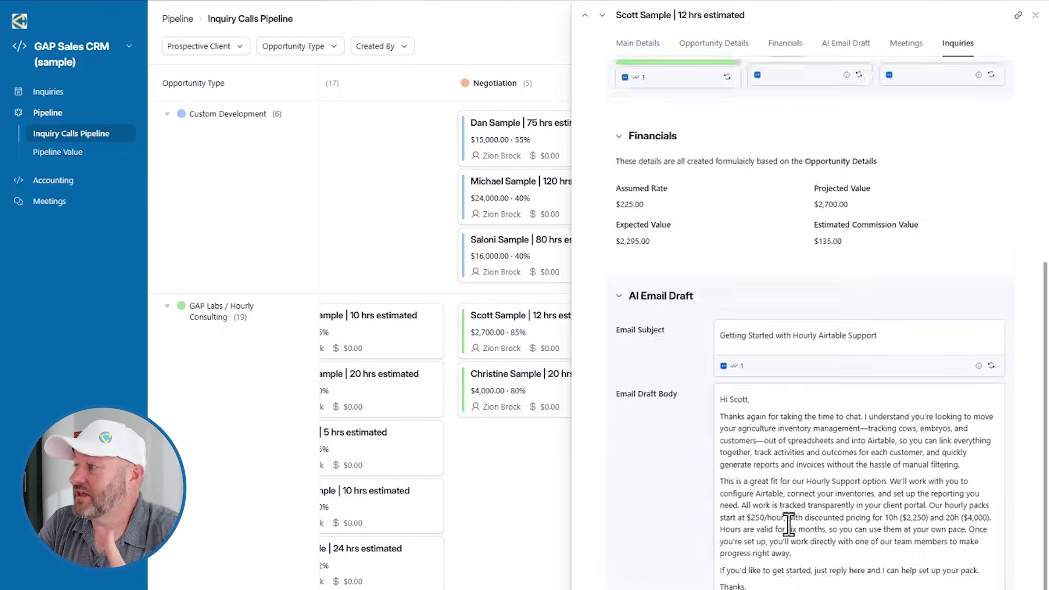
scroll(773, 543, "up", 3)
scroll(769, 537, "up", 3)
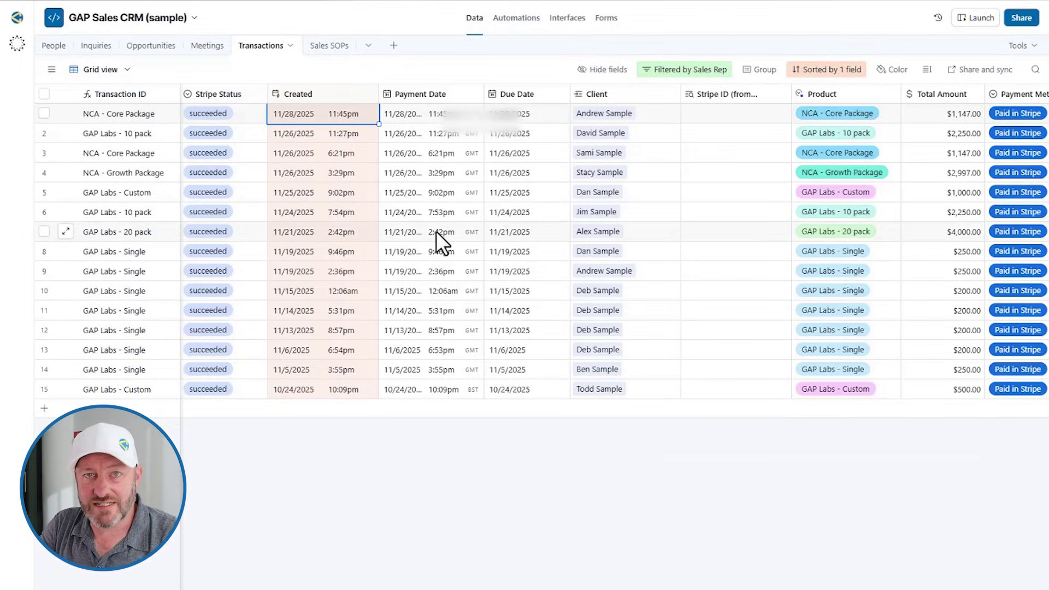
scroll(287, 198, "left", 5)
Step: Open the $2,997 Growth Package Stripe receipt from row 4's Receipt URL
left_click(215, 172)
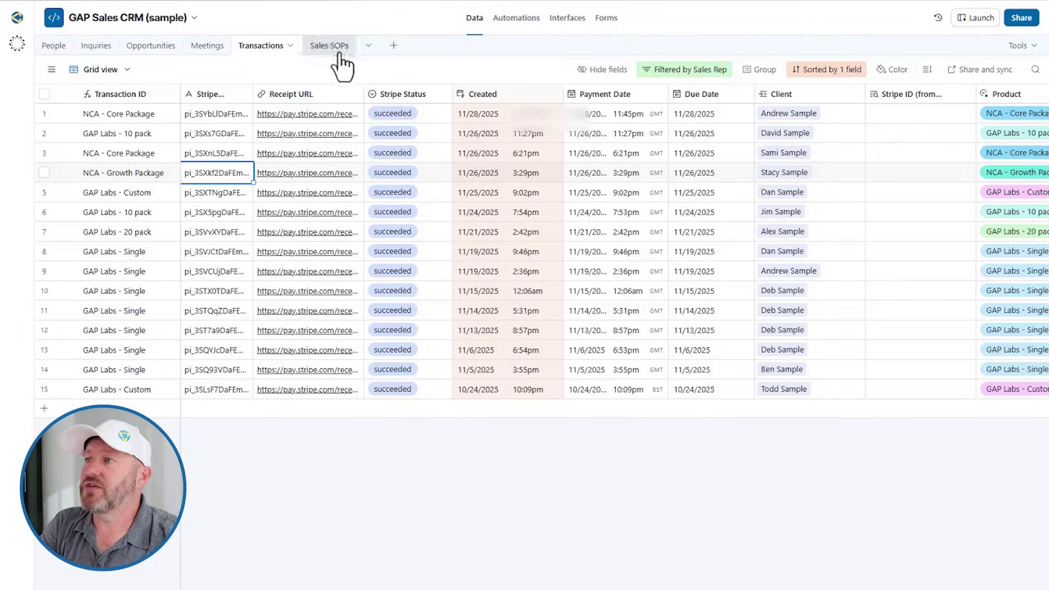
left_click(299, 172)
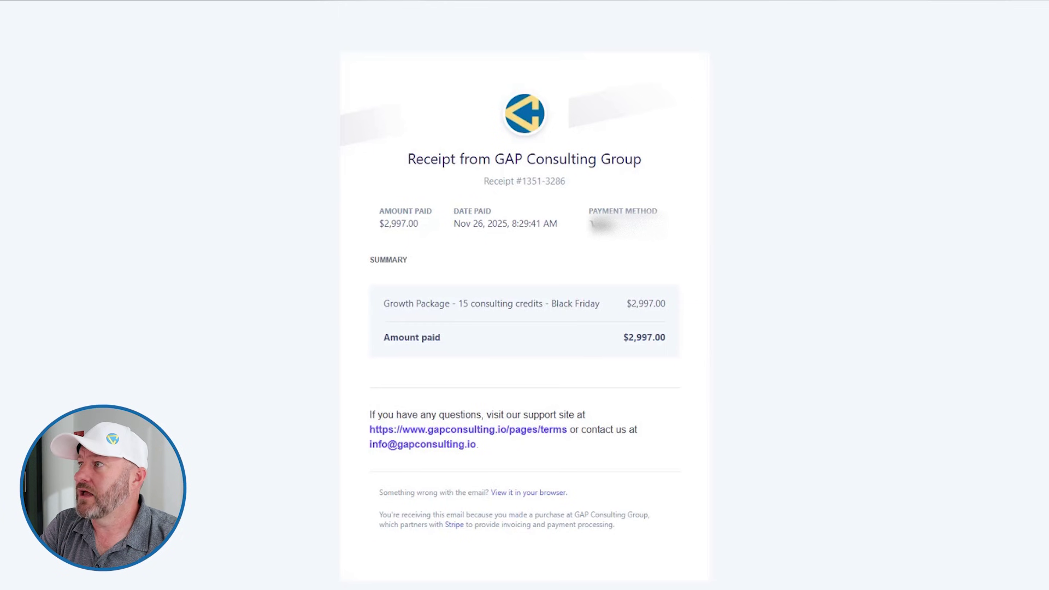
Step: Close the Stripe receipt tab with Ctrl+W to get back to Transactions
key("ctrl+w")
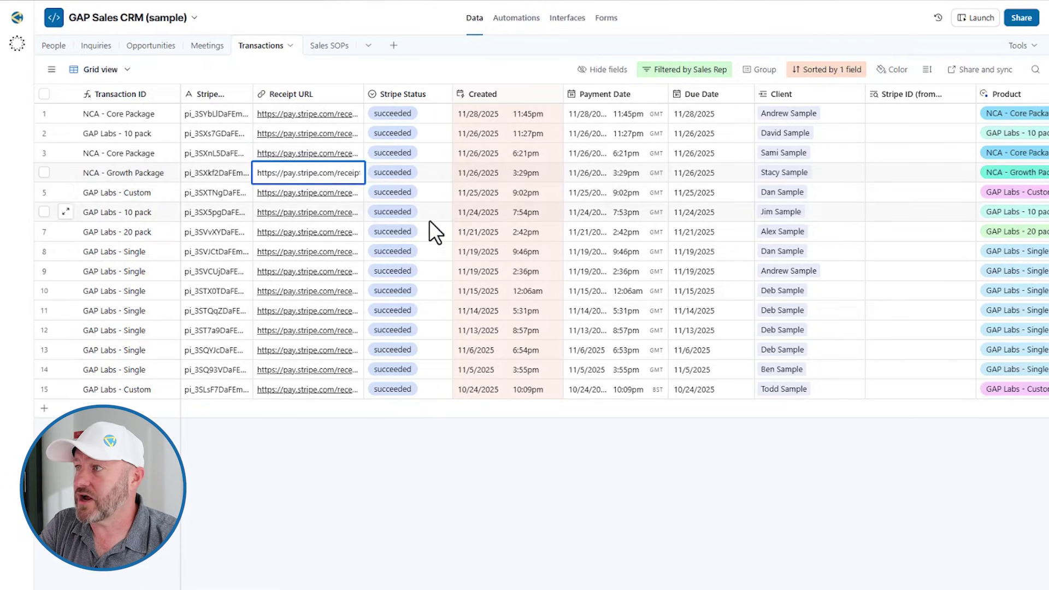
Step: Check the Growth Package row's Created, Payment Date, Due Date and Total Amount values
left_click(480, 172)
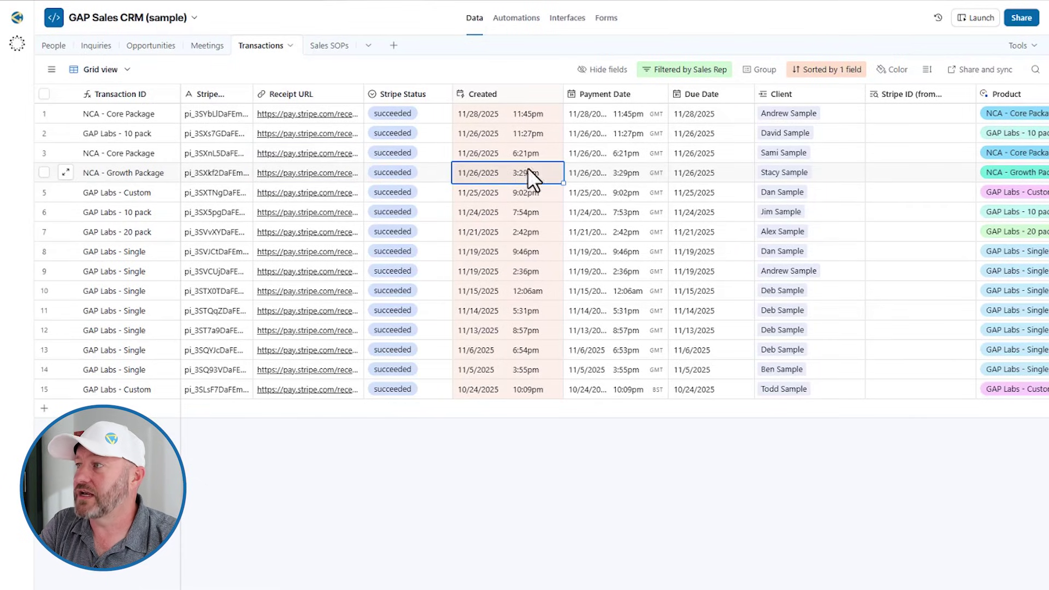
left_click(585, 170)
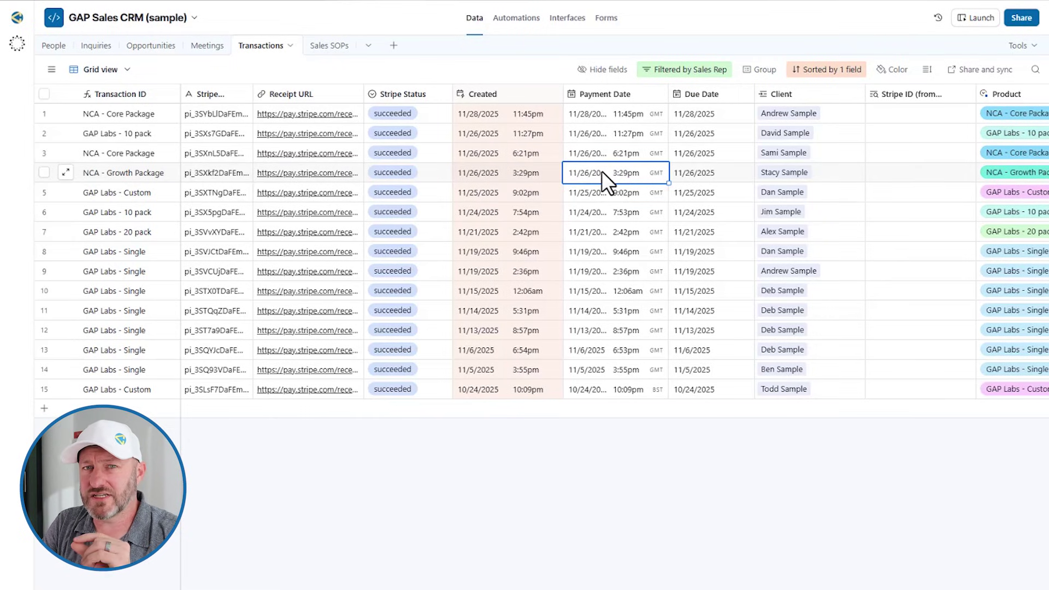
scroll(598, 171, "right", 3)
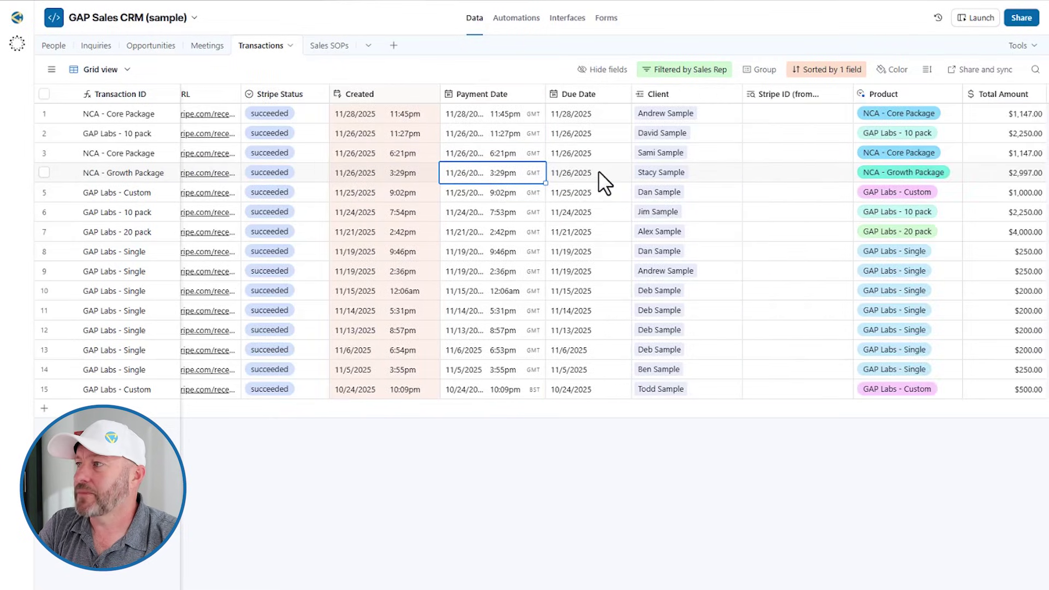
left_click(580, 175)
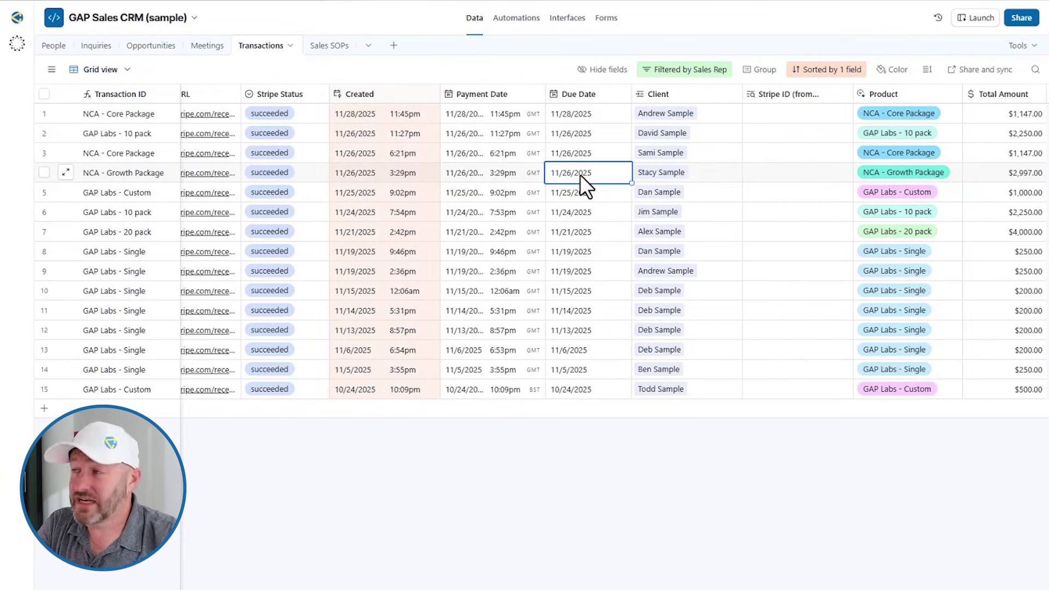
scroll(579, 174, "right", 2)
scroll(579, 175, "right", 1)
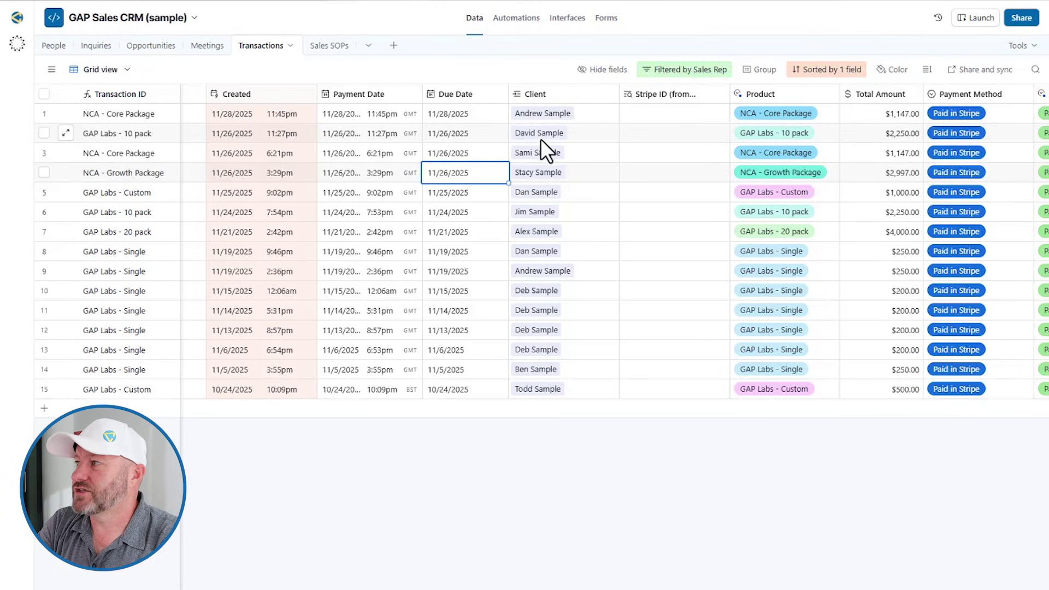
left_click(881, 120)
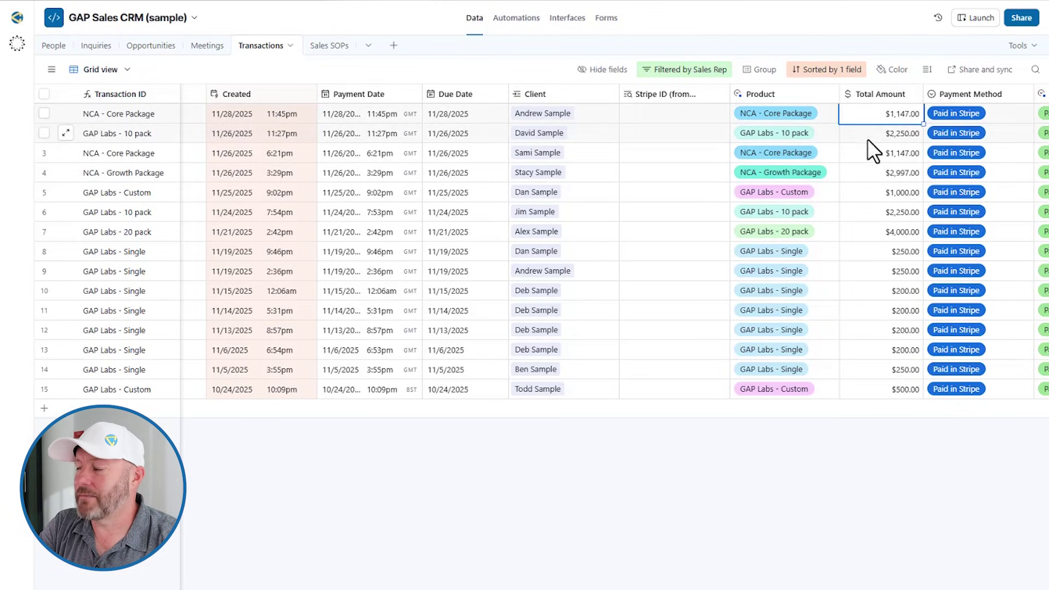
scroll(860, 168, "right", 3)
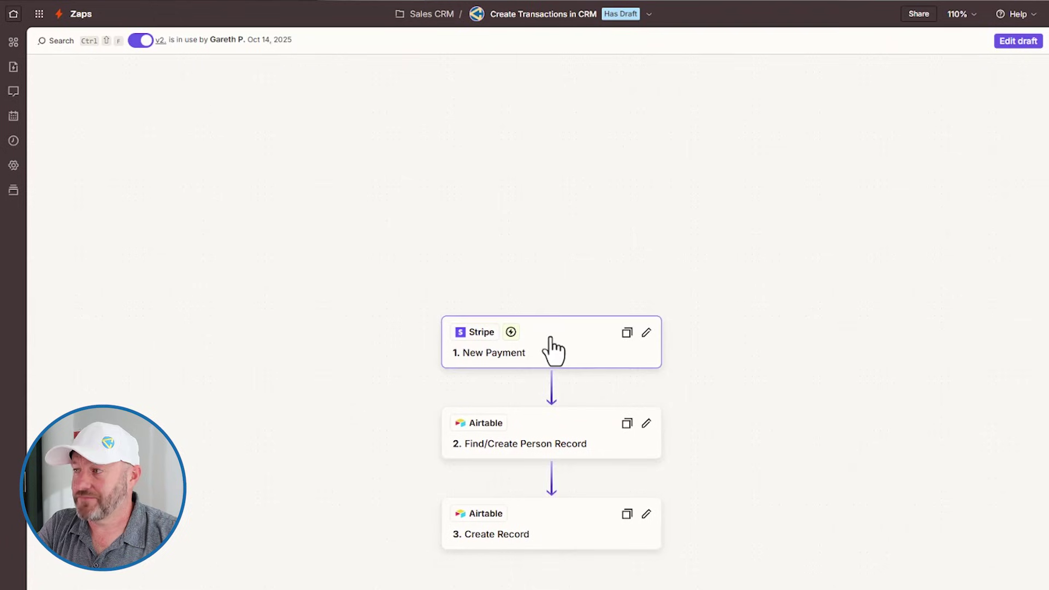
Step: Review the Stripe New Payment trigger settings, then open the Find/Create Person Record step
left_click(551, 350)
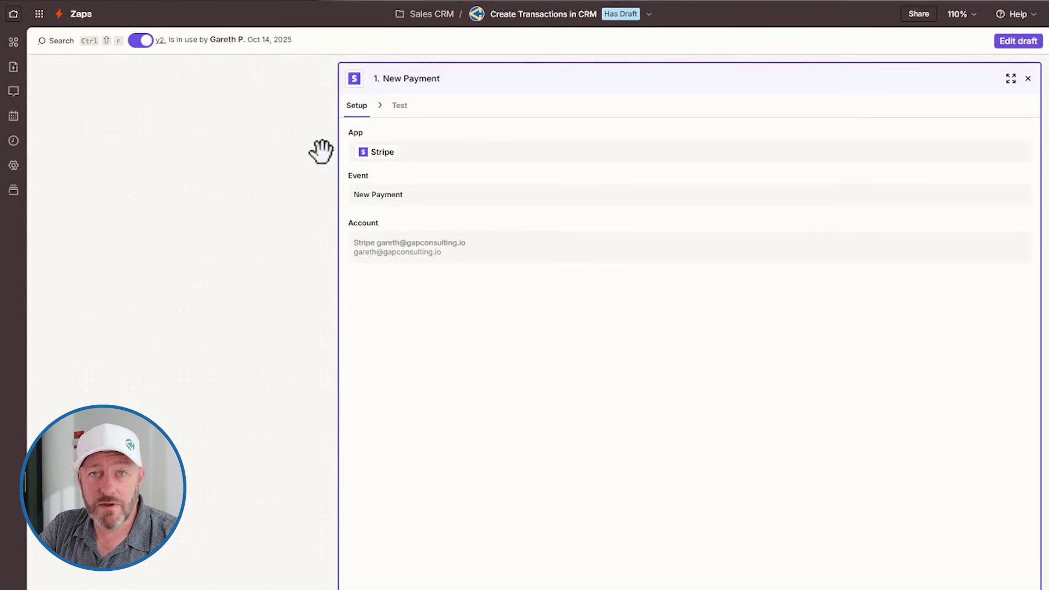
left_click(1028, 77)
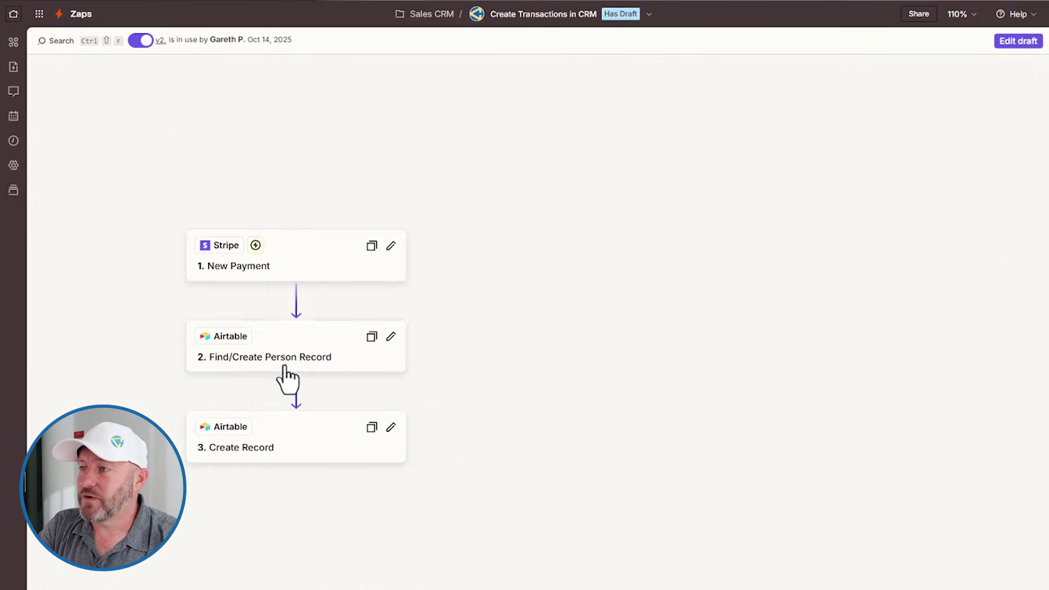
left_click(275, 357)
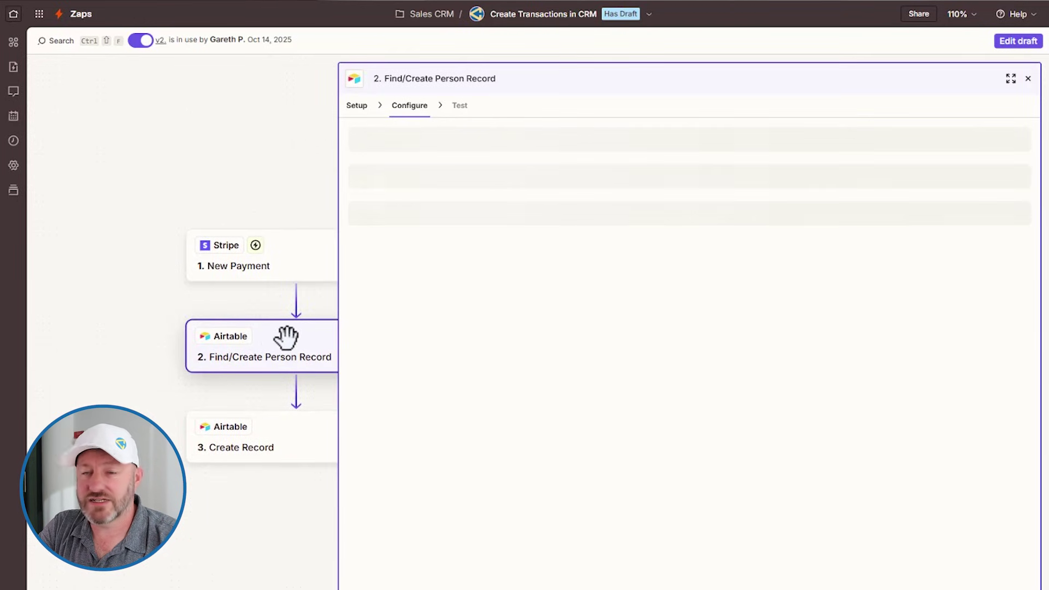
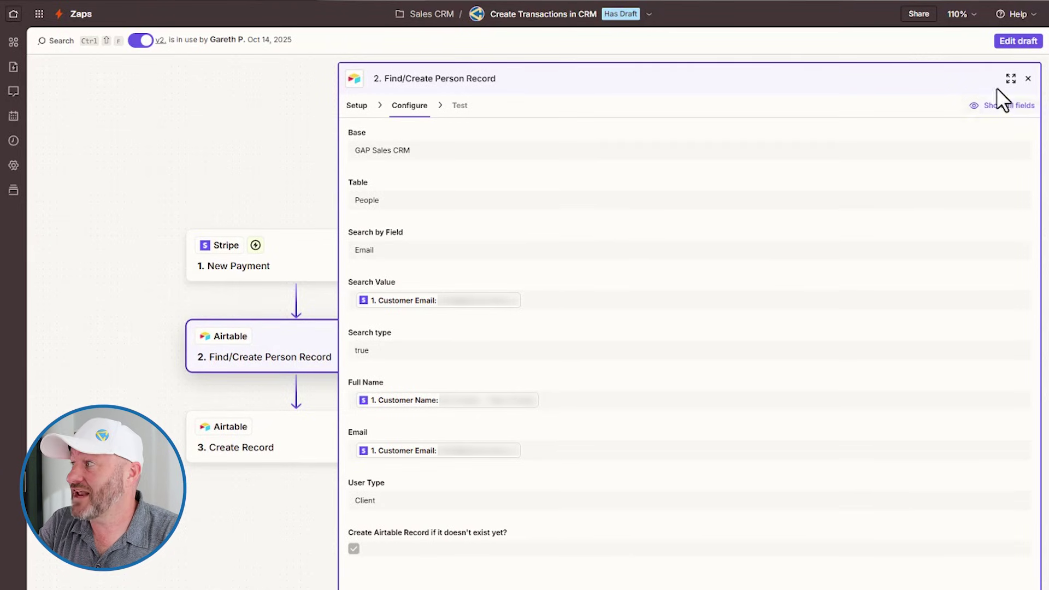
Step: Close the Find/Create Person Record panel and bring up the '3. Create Record' step's configuration
left_click(1027, 79)
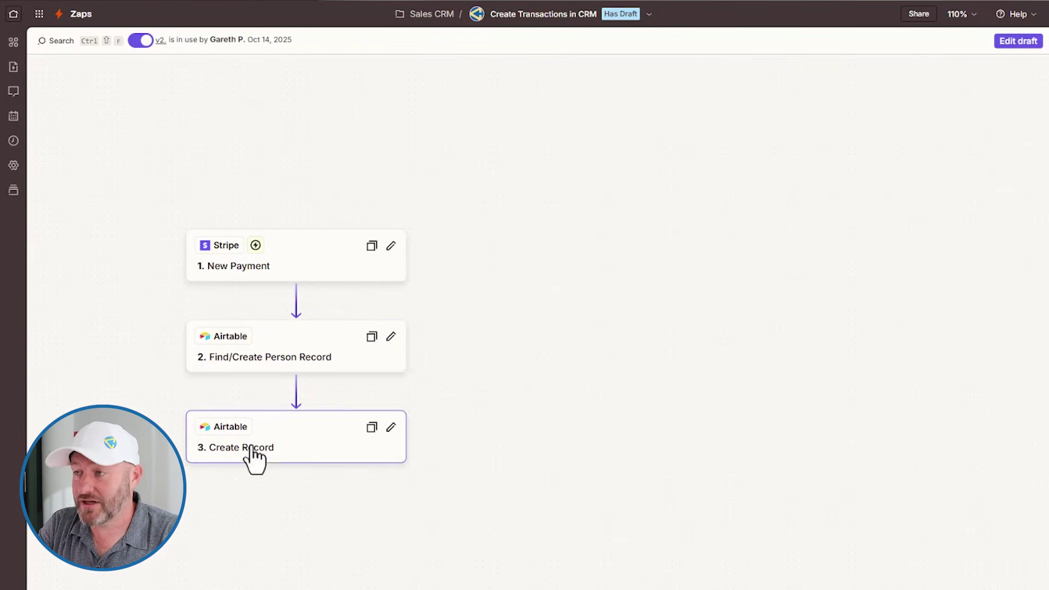
left_click(290, 448)
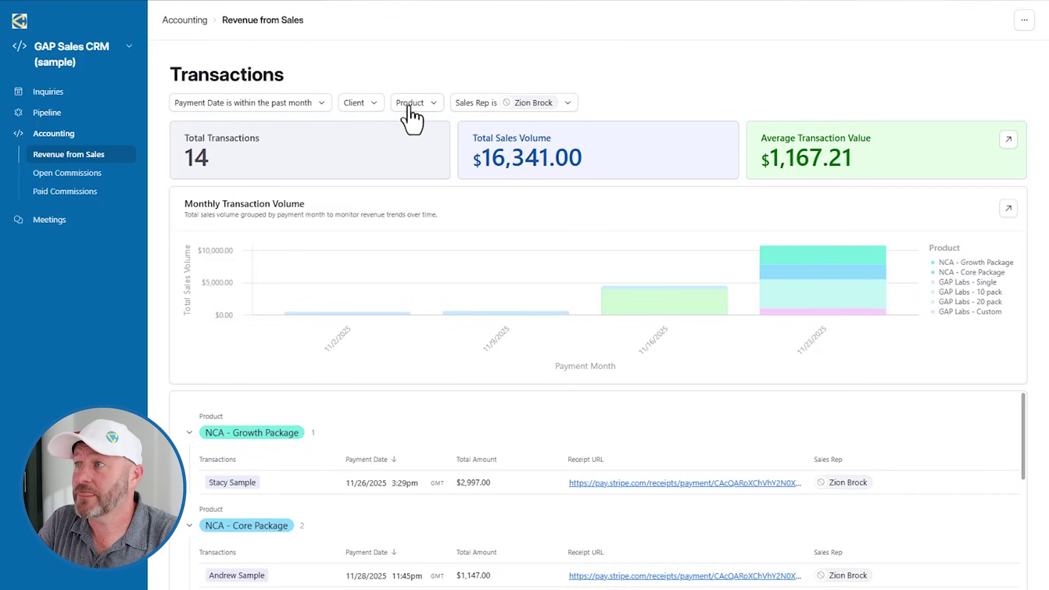
Step: Inspect the Client, Product and Payment Date filters on Revenue from Sales, leaving them unchanged
left_click(361, 104)
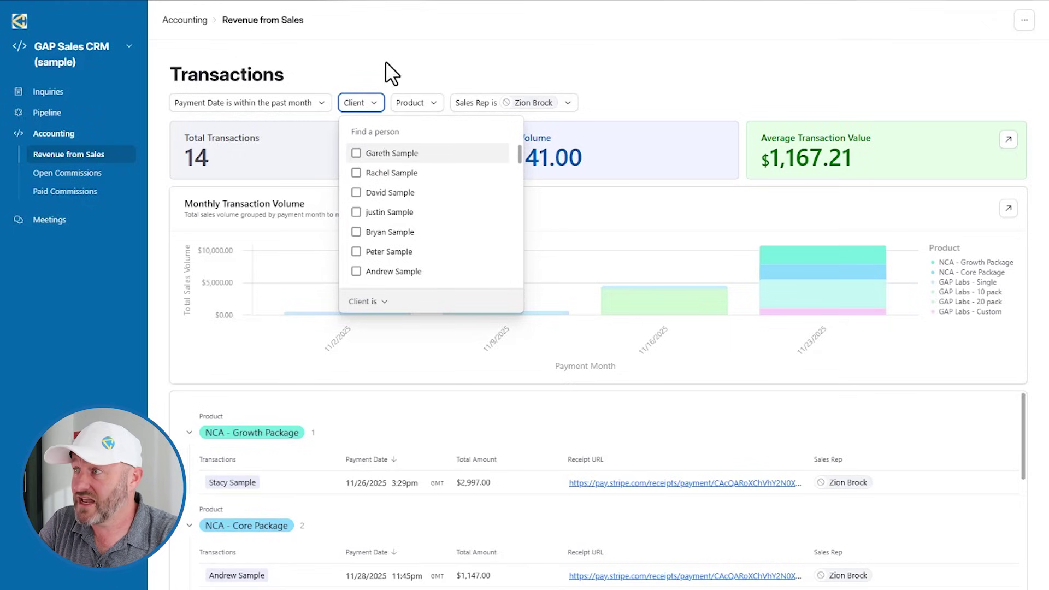
left_click(414, 103)
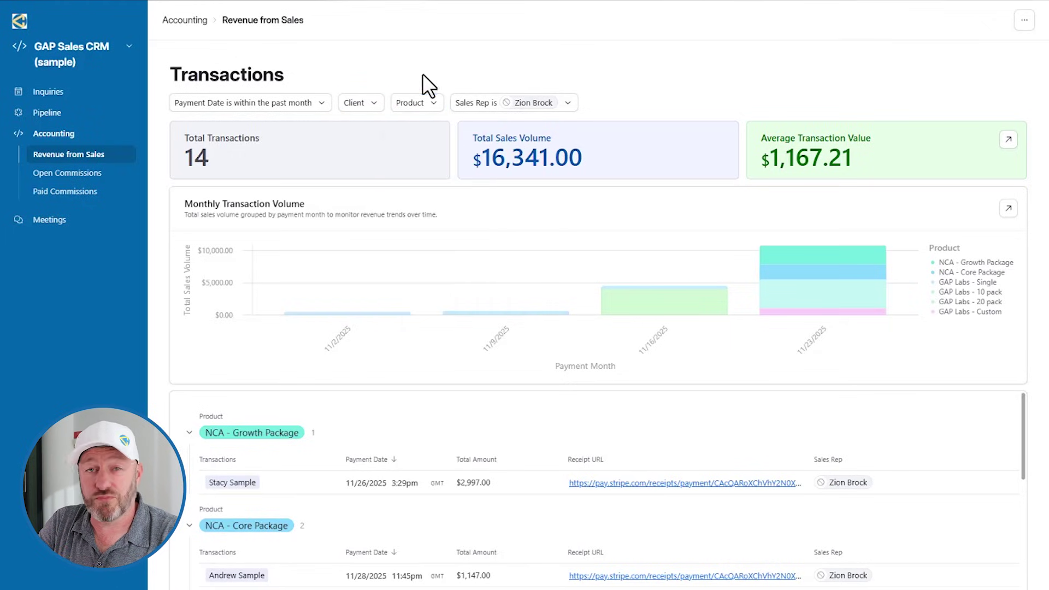
left_click(261, 105)
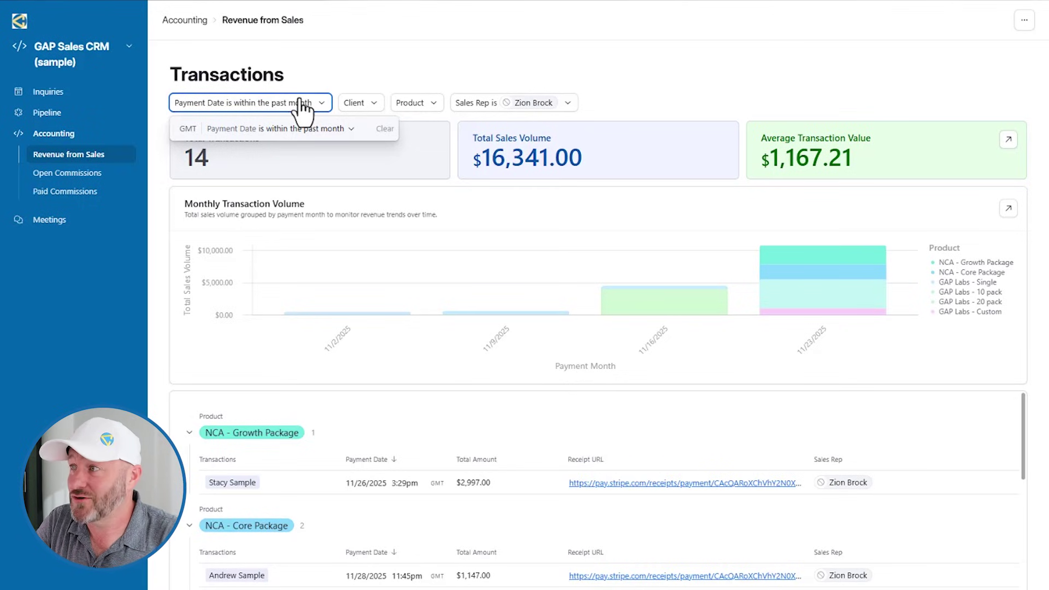
left_click(449, 59)
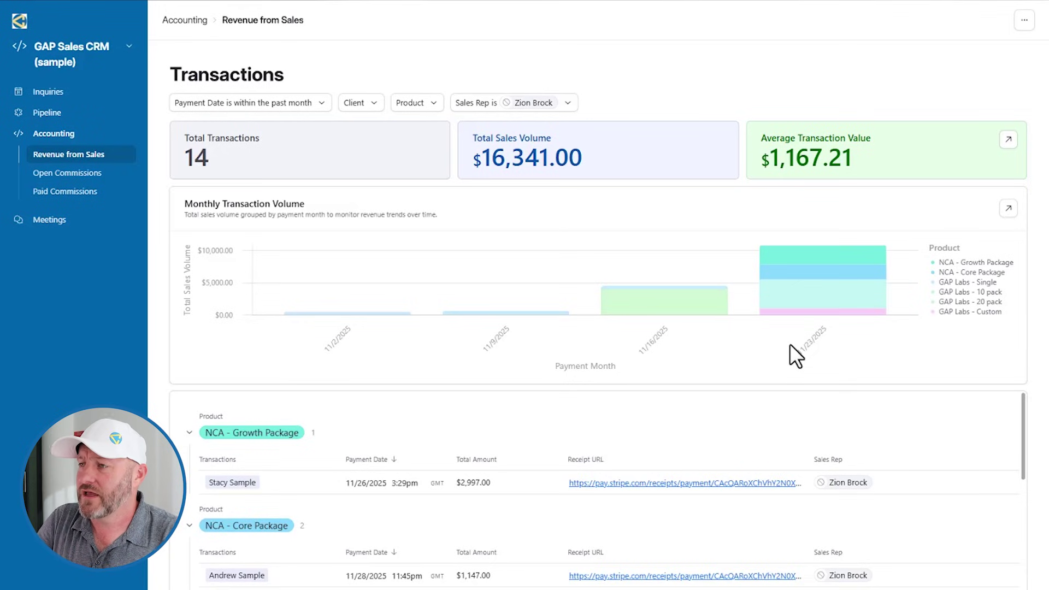
scroll(559, 446, "down", 2)
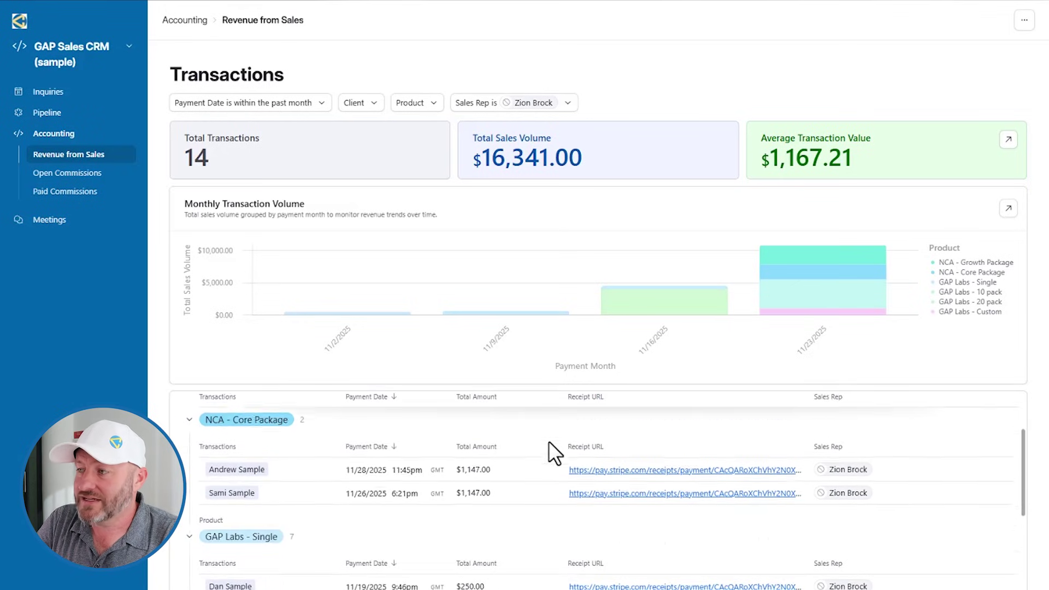
scroll(549, 447, "down", 1)
scroll(529, 475, "up", 3)
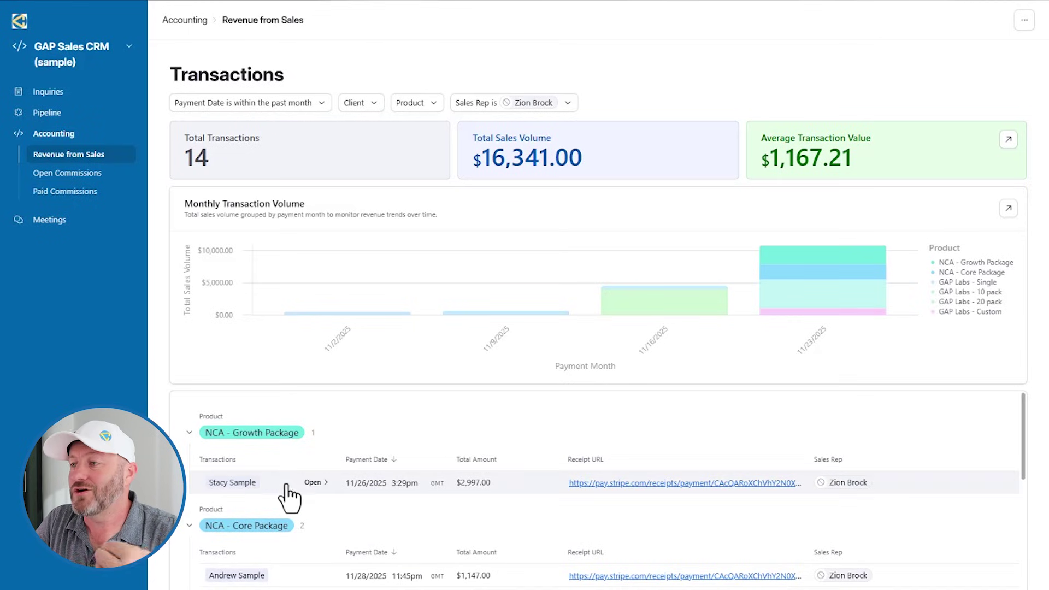
mouse_move(348, 491)
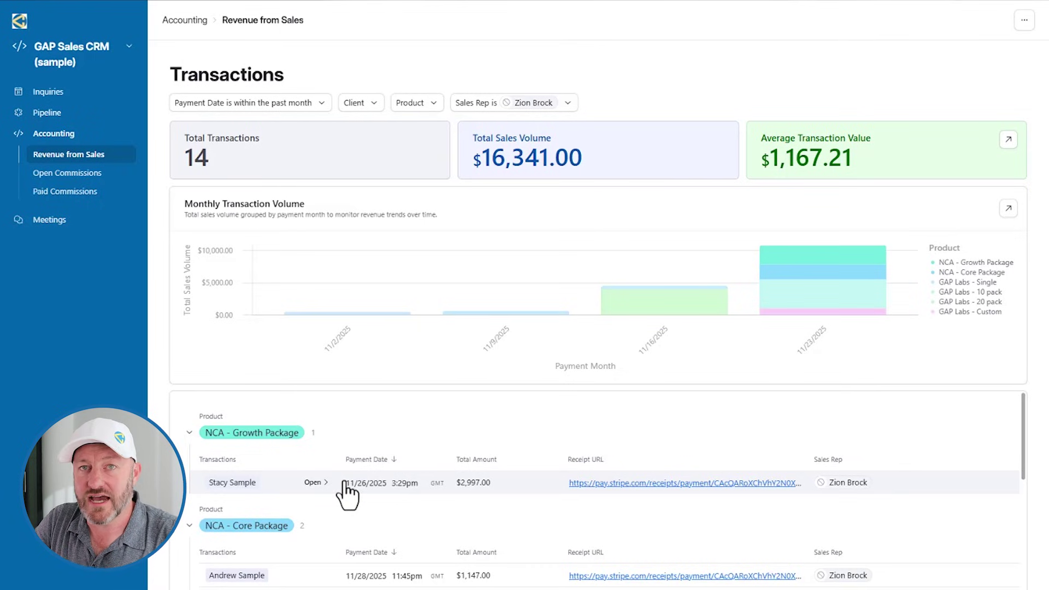
left_click(313, 484)
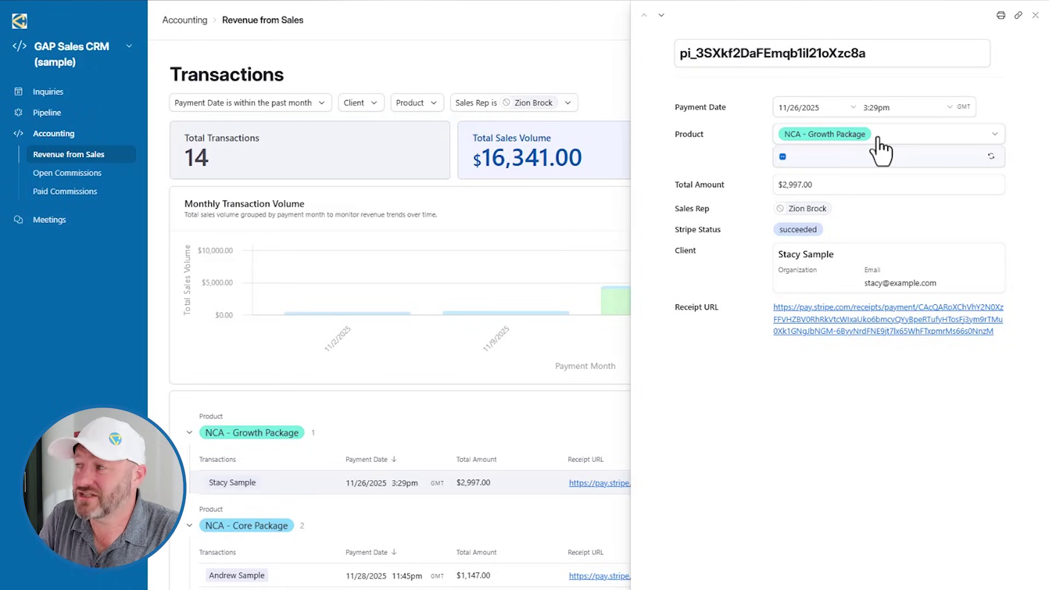
Step: Review the Growth Package transaction's Product options without changing them, then close its details
left_click(878, 144)
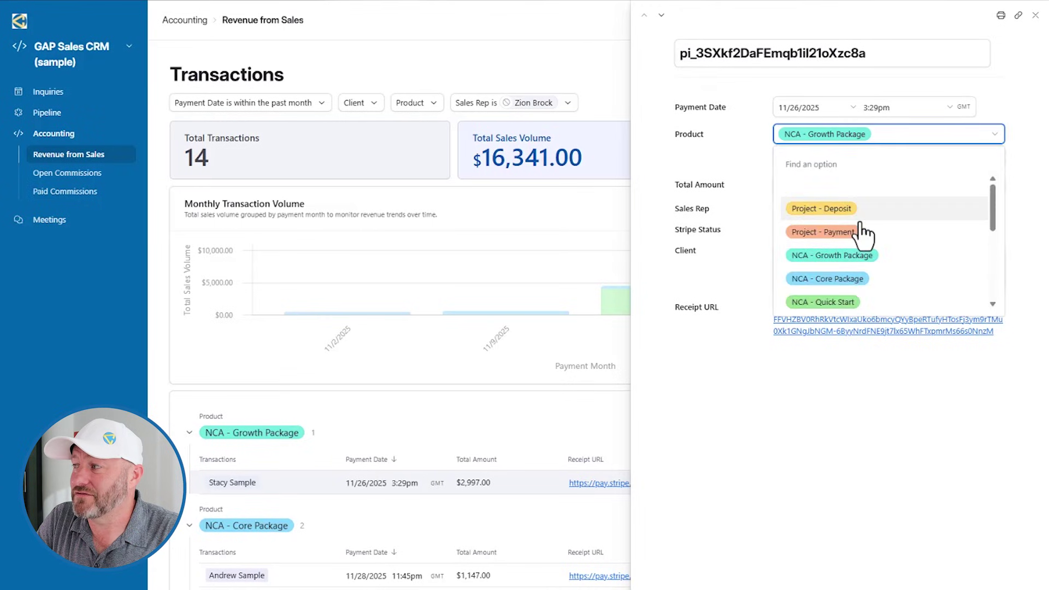
scroll(859, 238, "down", 5)
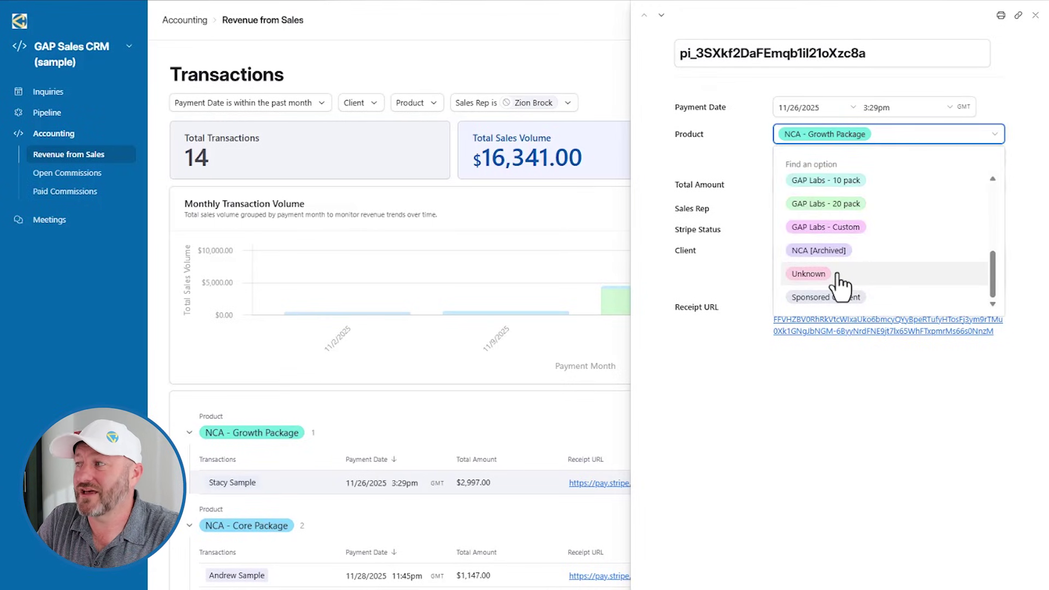
left_click(660, 84)
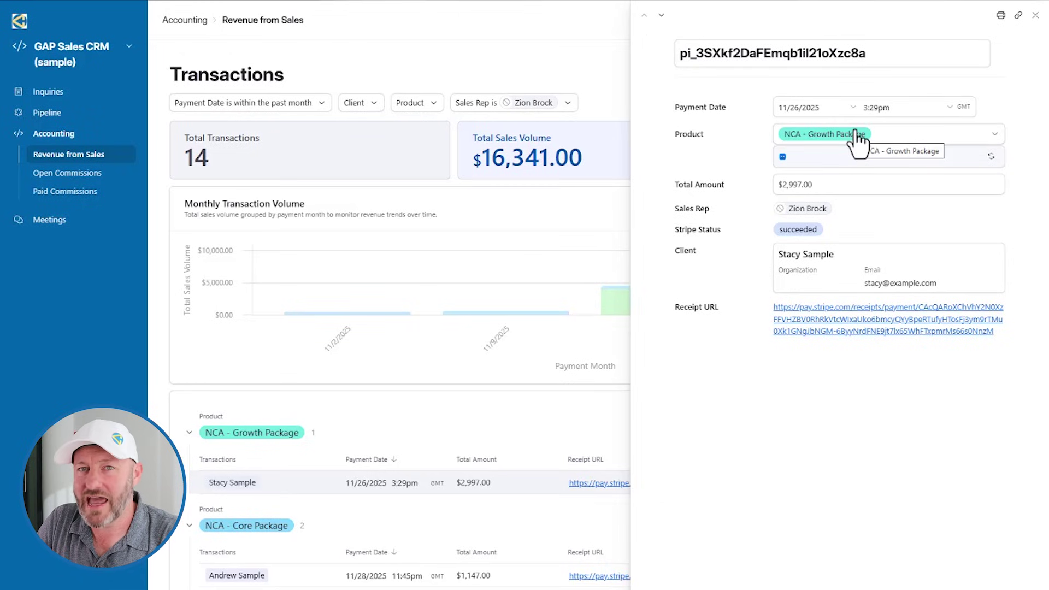
left_click(564, 188)
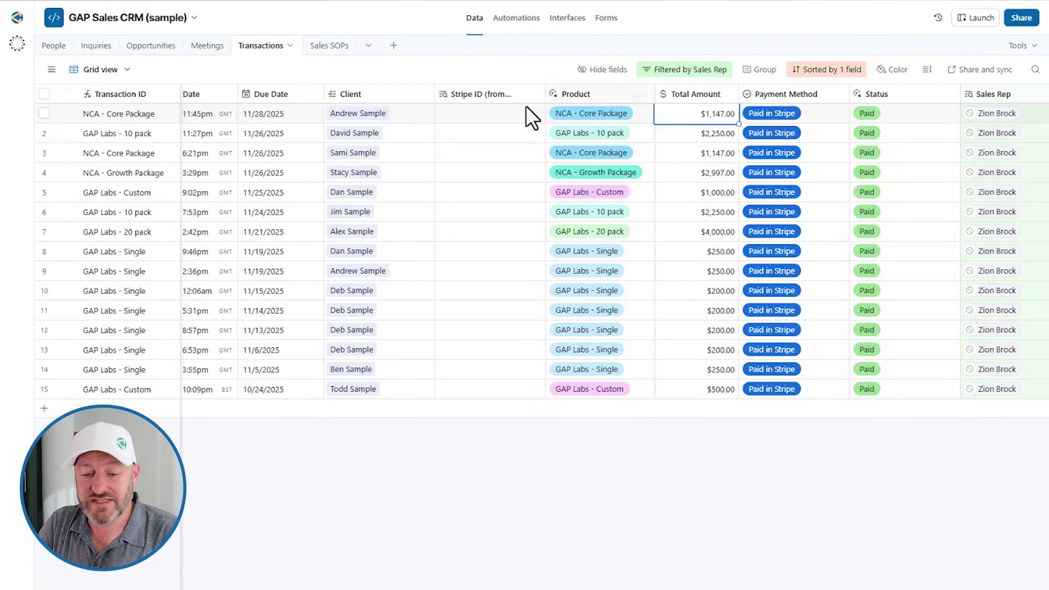
scroll(590, 196, "right", 5)
scroll(589, 213, "right", 5)
scroll(588, 221, "right", 3)
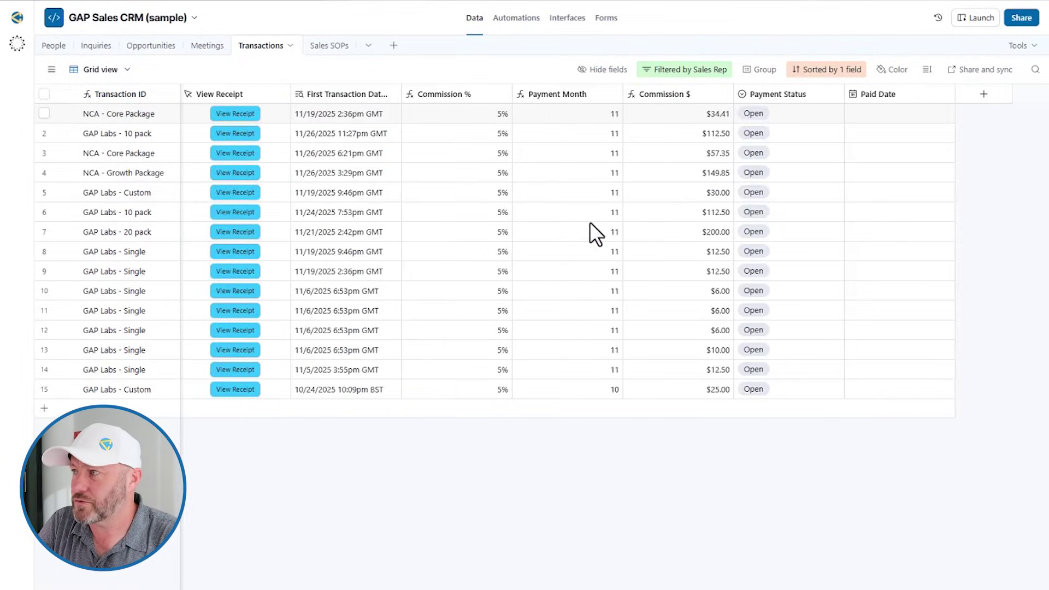
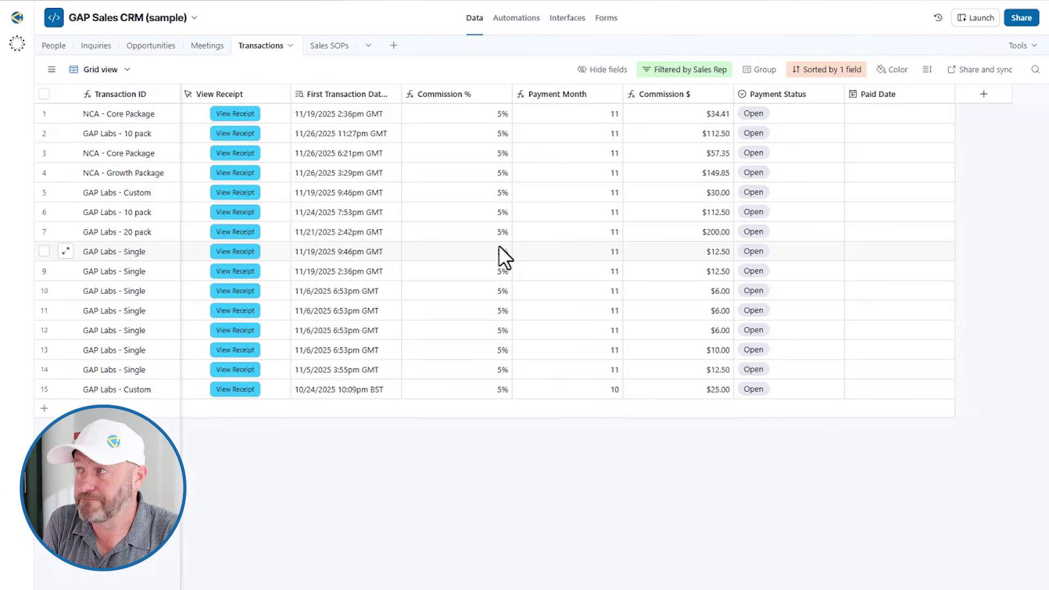
Step: Review the Commission $ formula and Sales Rep lookup settings unchanged, then select row 3's Sales Rep
double_click(675, 92)
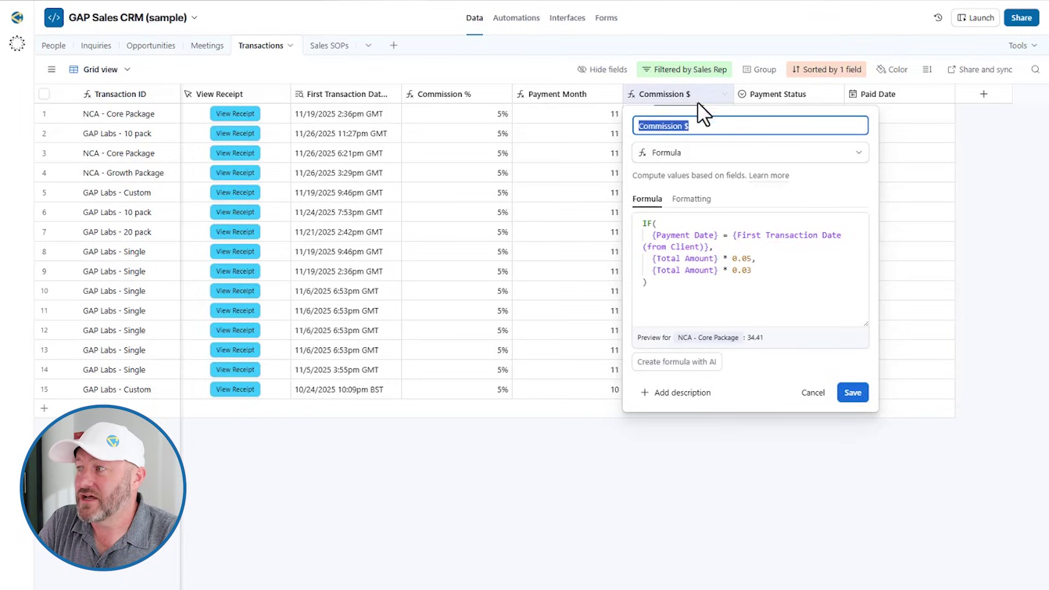
key("Escape")
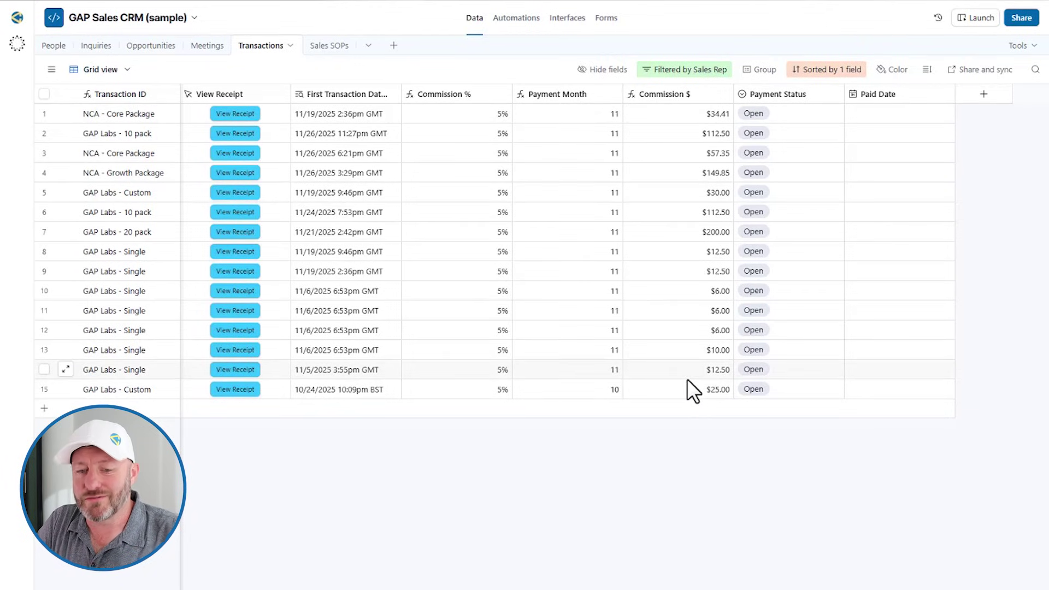
scroll(484, 246, "left", 5)
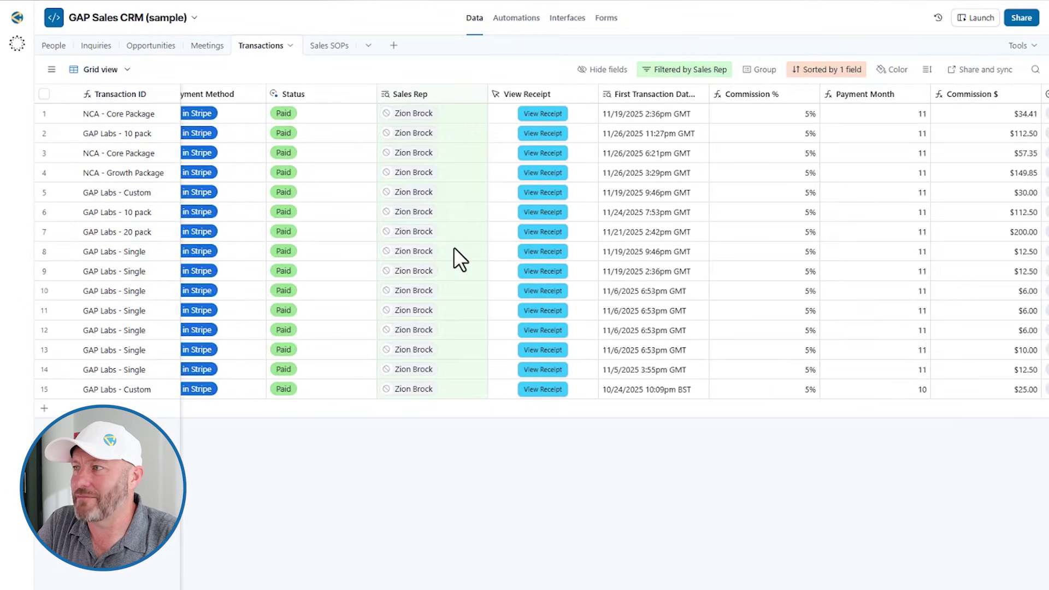
double_click(423, 91)
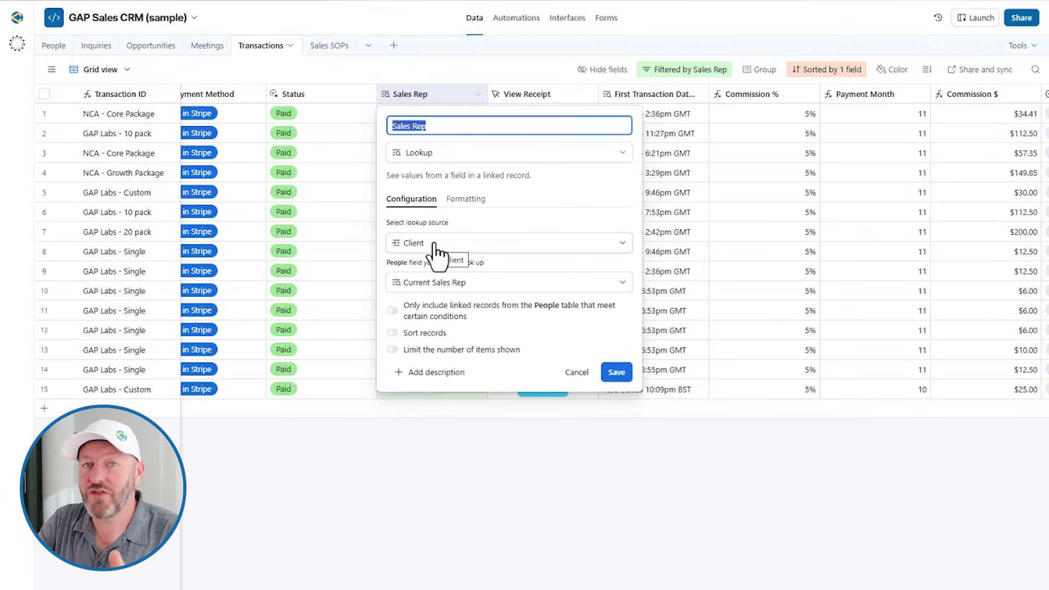
key("Escape")
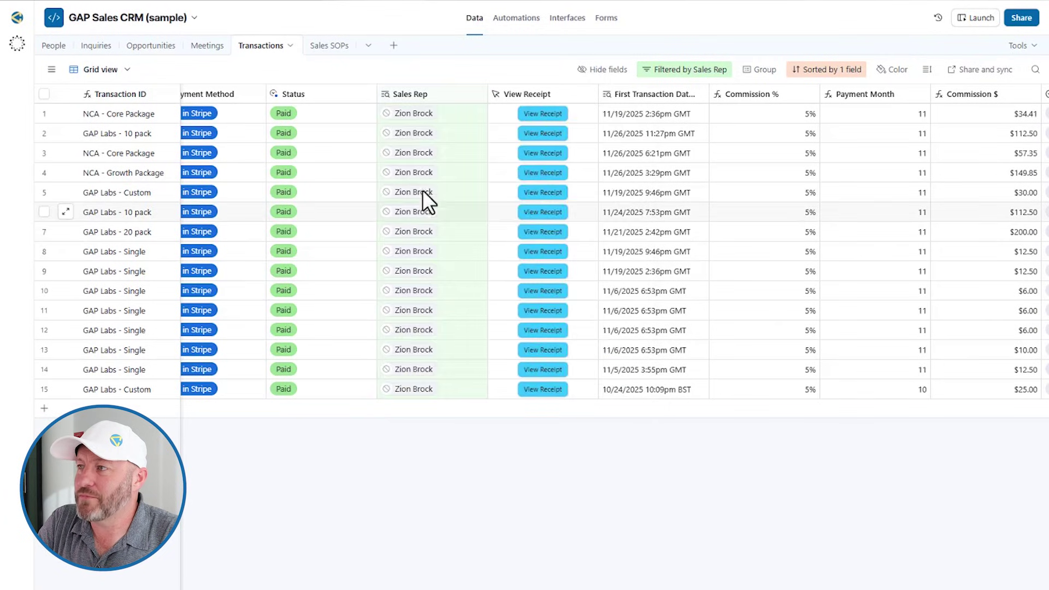
left_click(432, 157)
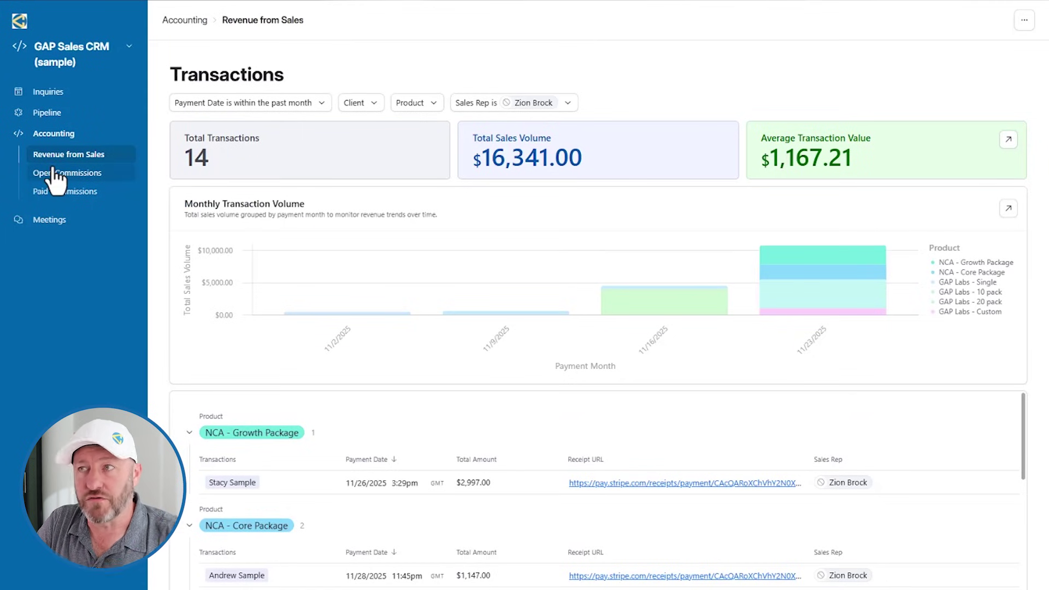
Step: Switch to the Open Commissions interface page
left_click(75, 174)
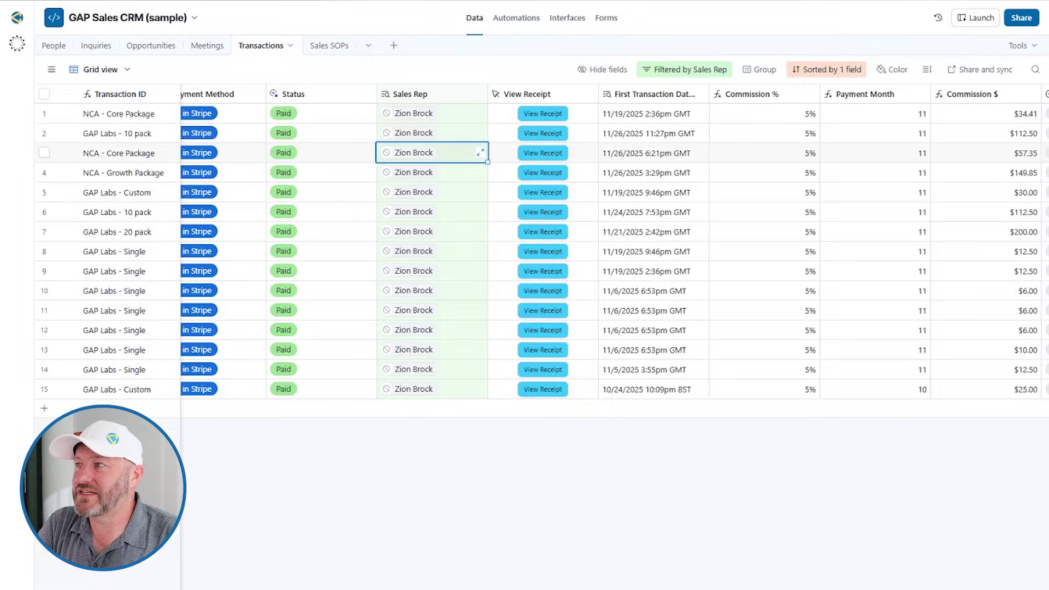
scroll(810, 197, "right", 5)
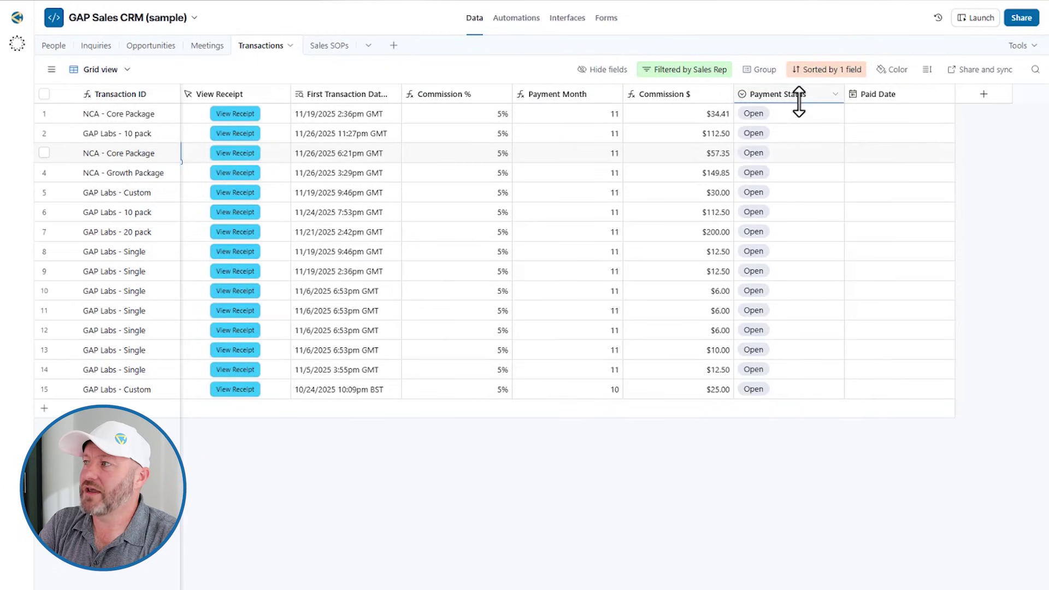
Step: Check row 1's Payment Status choices, leaving it Open, and select its Paid Date
left_click(796, 115)
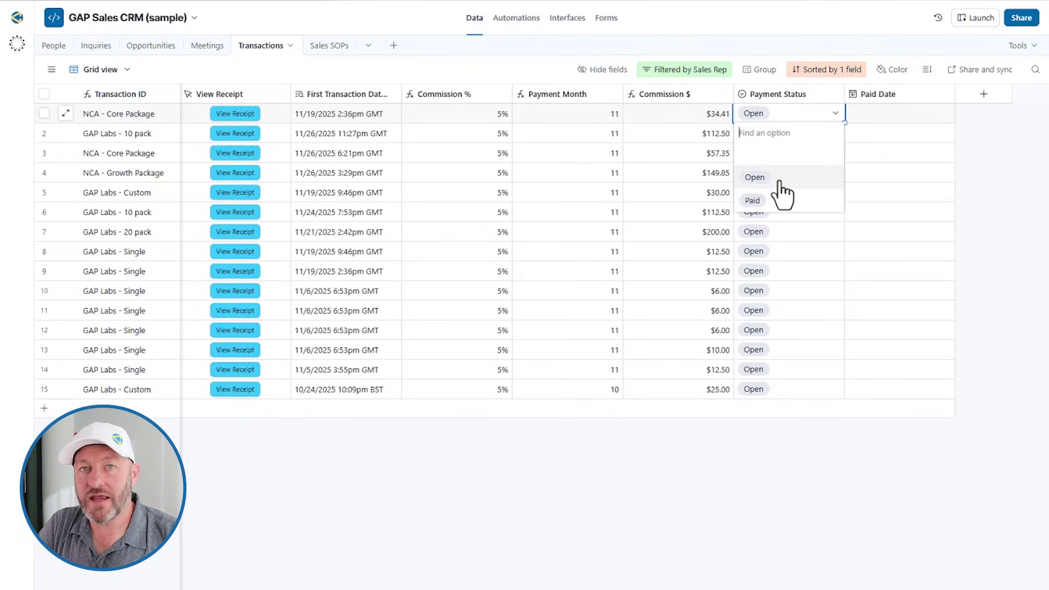
left_click(714, 119)
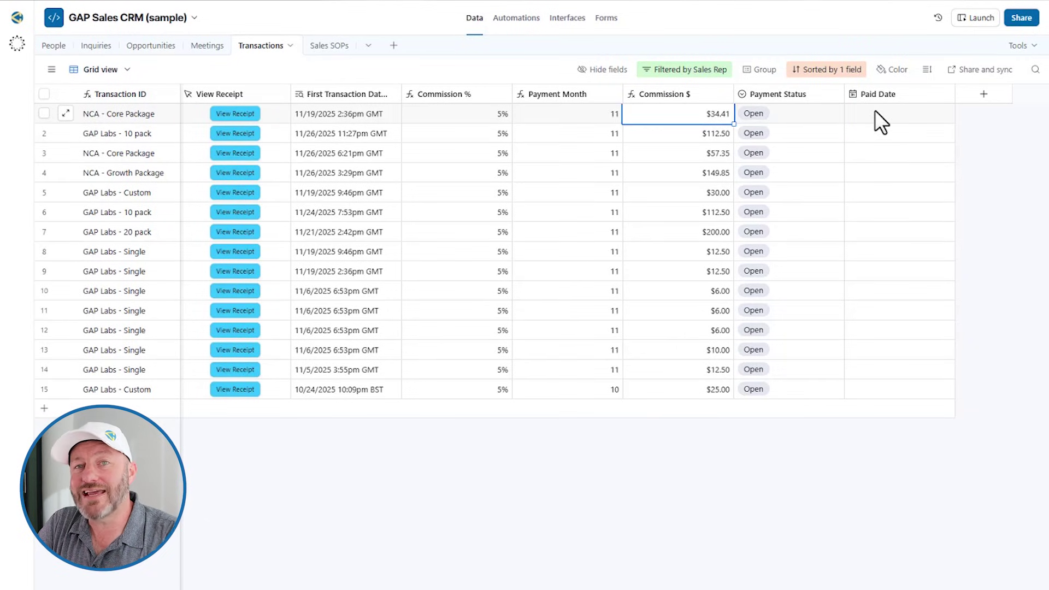
double_click(803, 117)
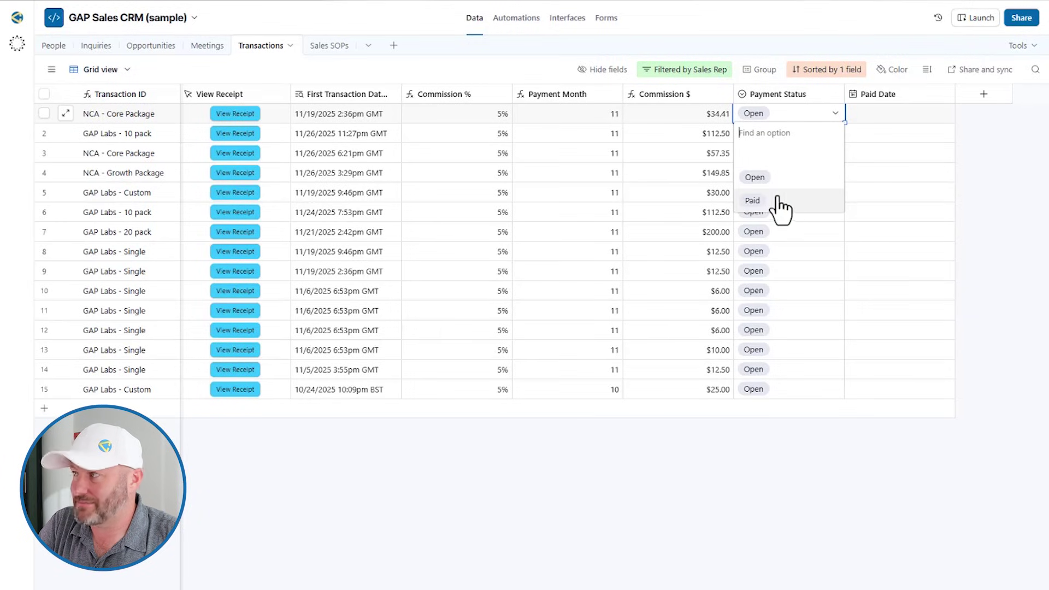
left_click(972, 121)
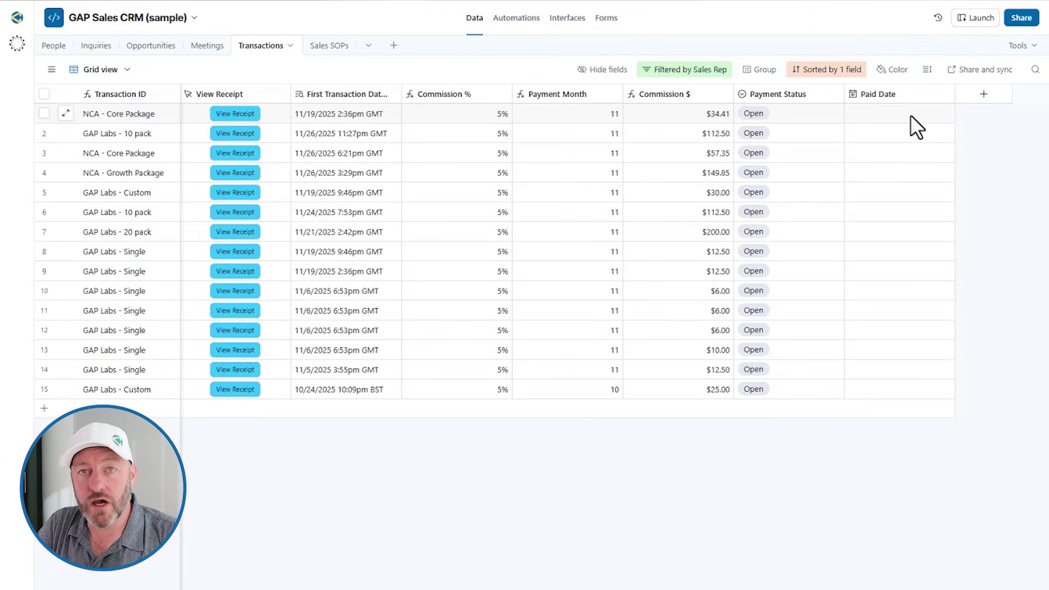
left_click(896, 113)
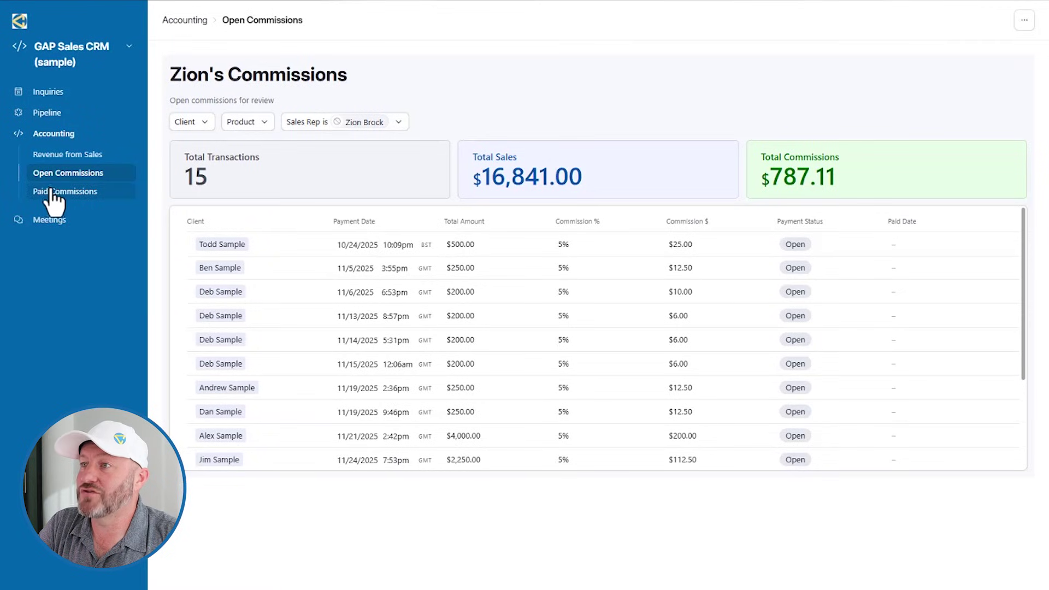
Step: Visit the Paid Commissions page, then the Inquiry Calls Pipeline board
left_click(49, 193)
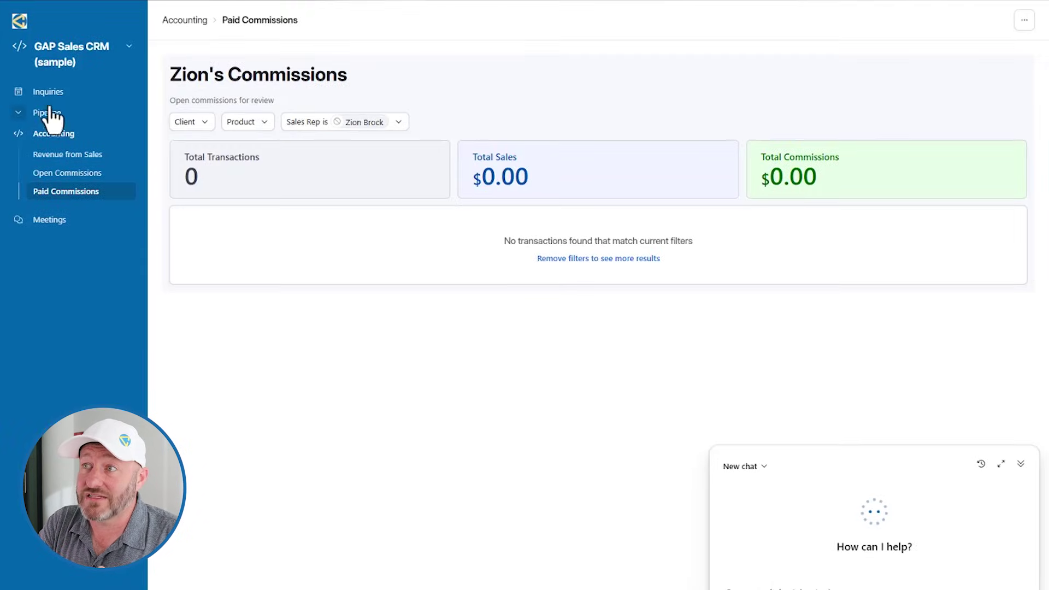
left_click(50, 115)
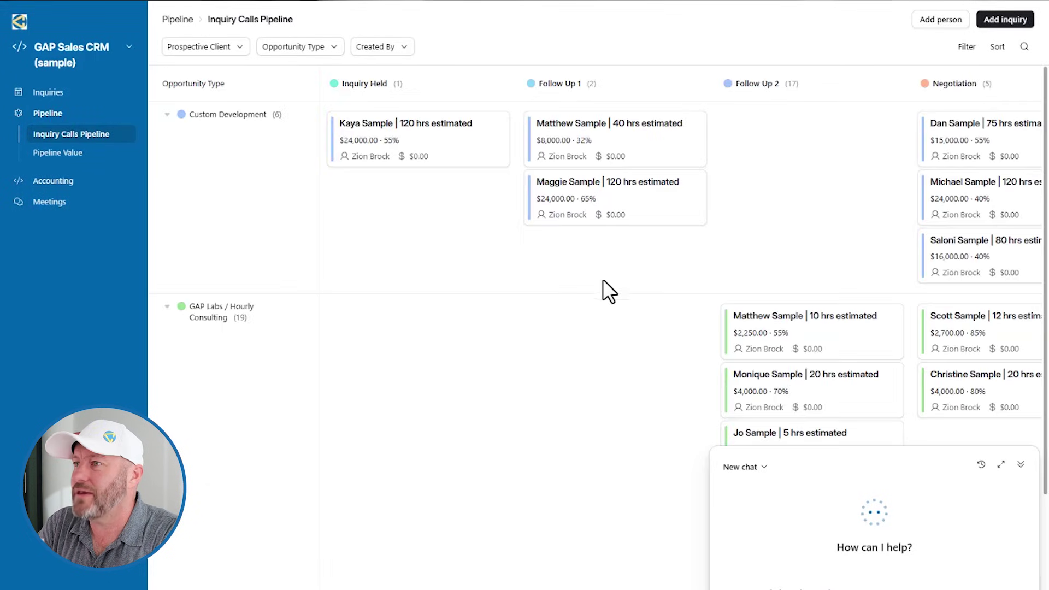